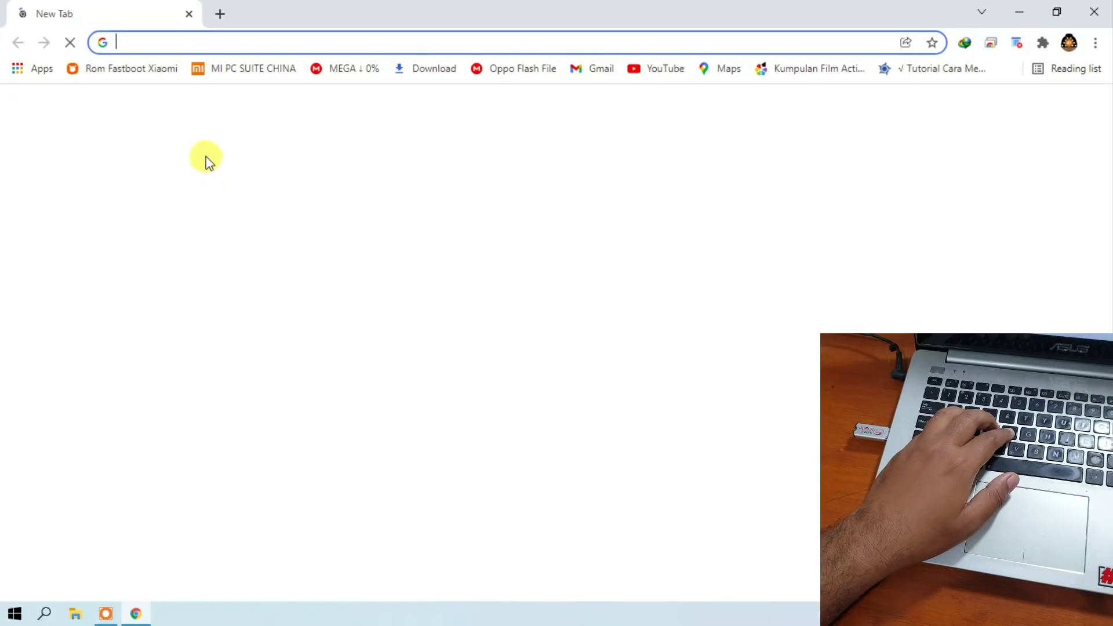
Go to mrtkey.org and open the Mediafire page of its download support
text(mrtkey.org)
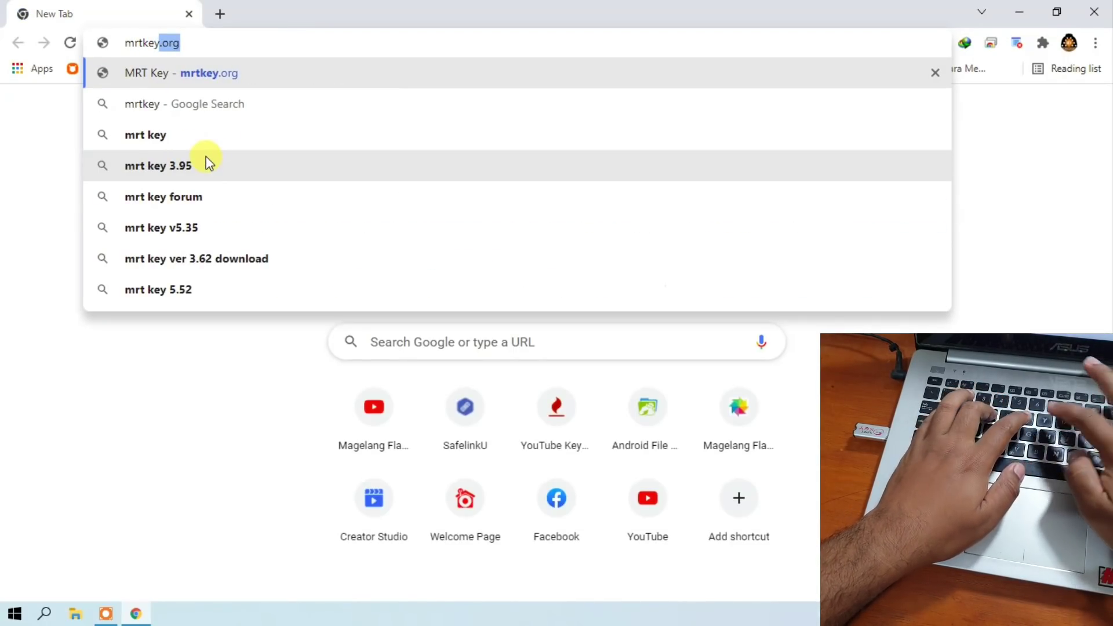
key(Return)
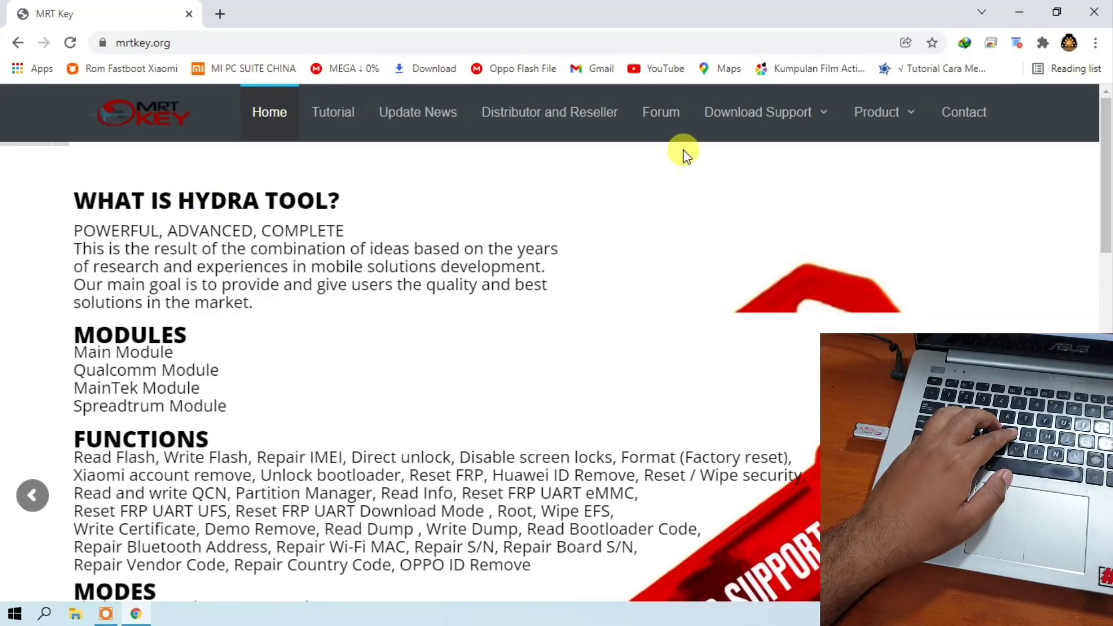
mouse_move(729, 111)
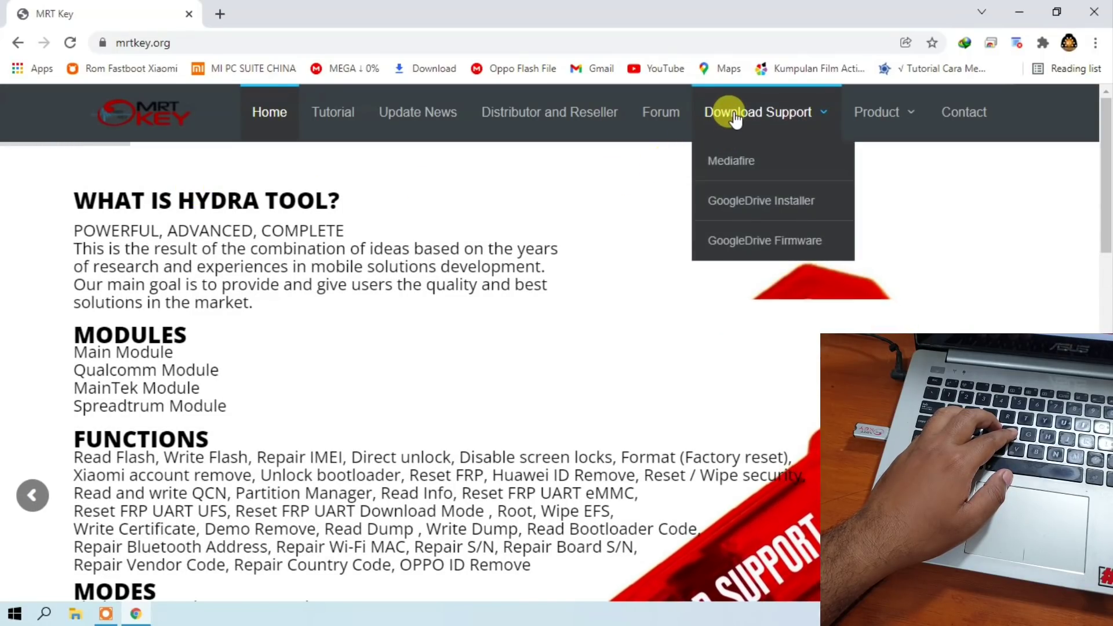
click(718, 171)
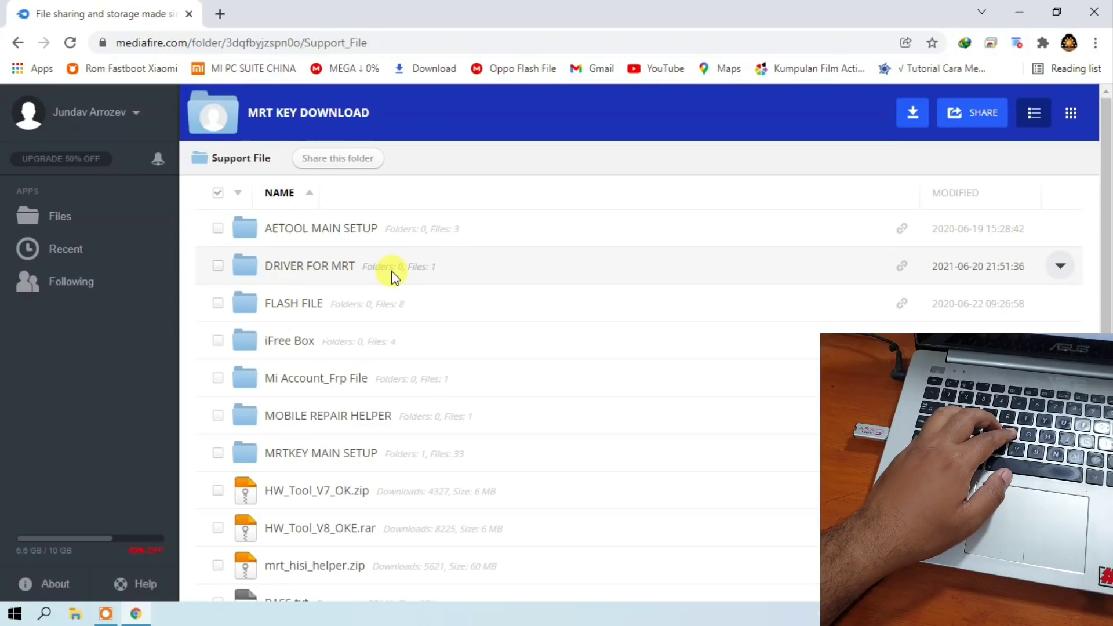
Open the MRTKEY MAIN SETUP folder, check its MRTOKEY V5 subfolder and return to the main setup folder
scroll(391, 270, down, 1)
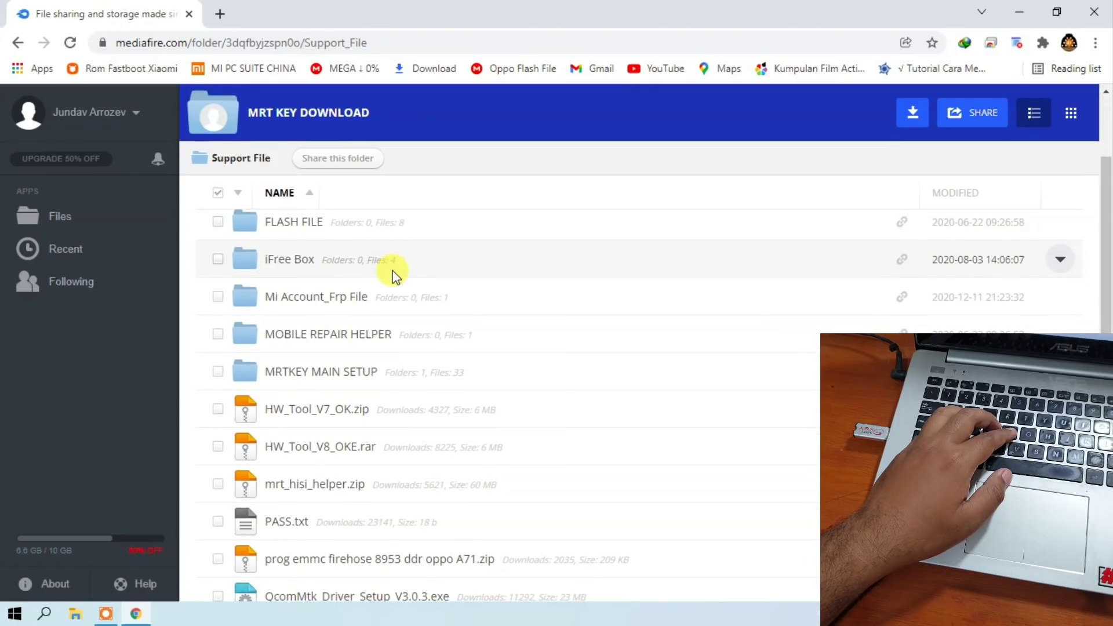
click(346, 374)
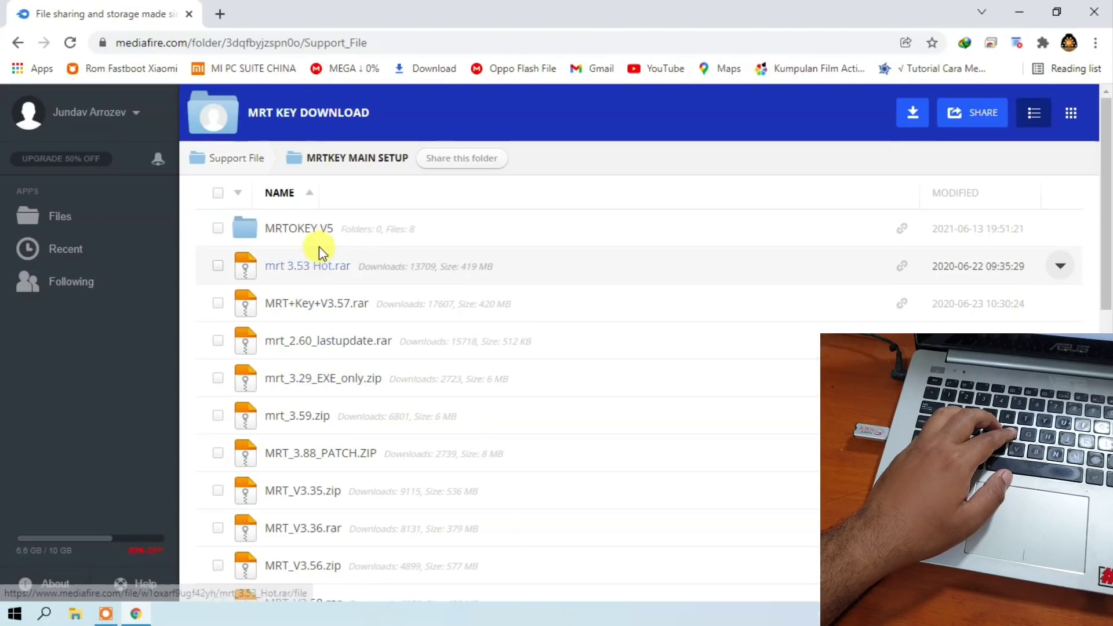
click(308, 238)
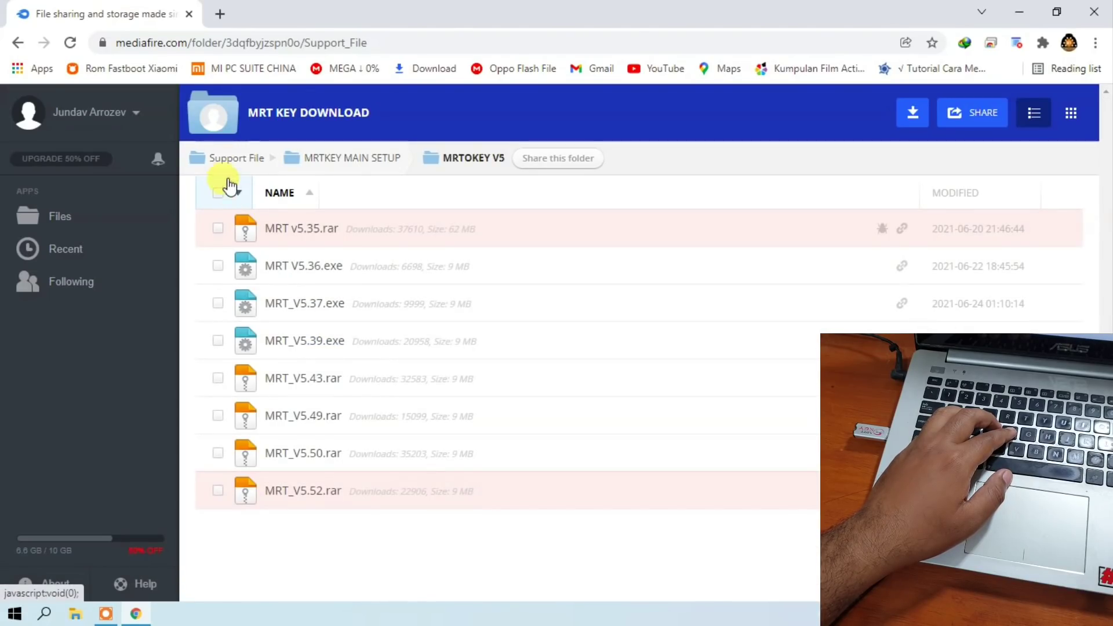
click(378, 163)
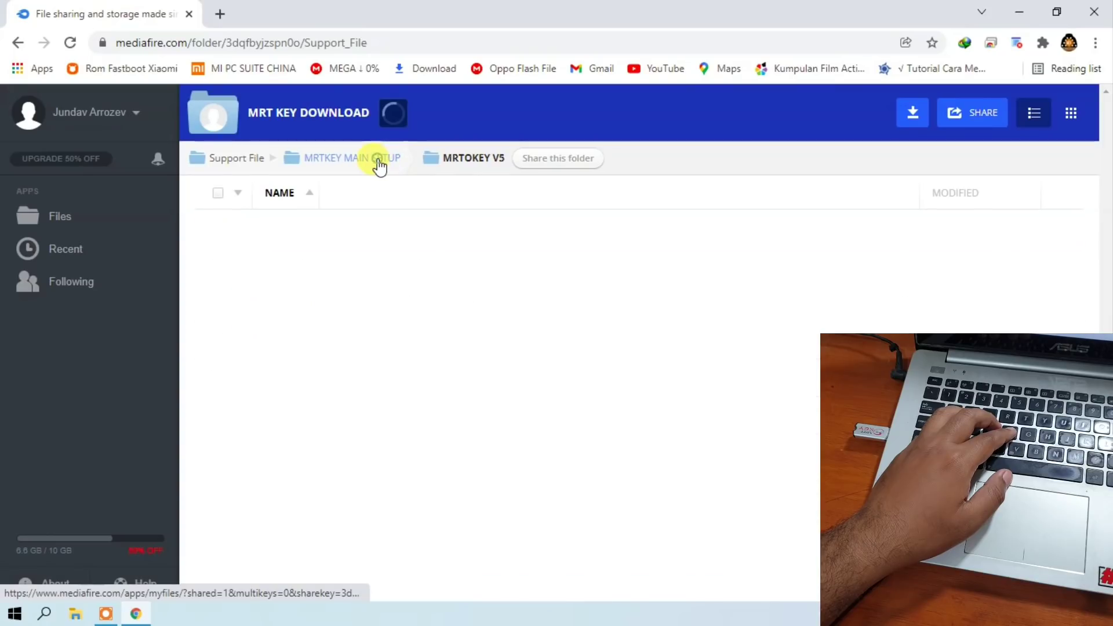
Download MRT_V3.95.zip, choosing to show the download complete dialog or resume for the duplicate link
scroll(288, 465, down, 8)
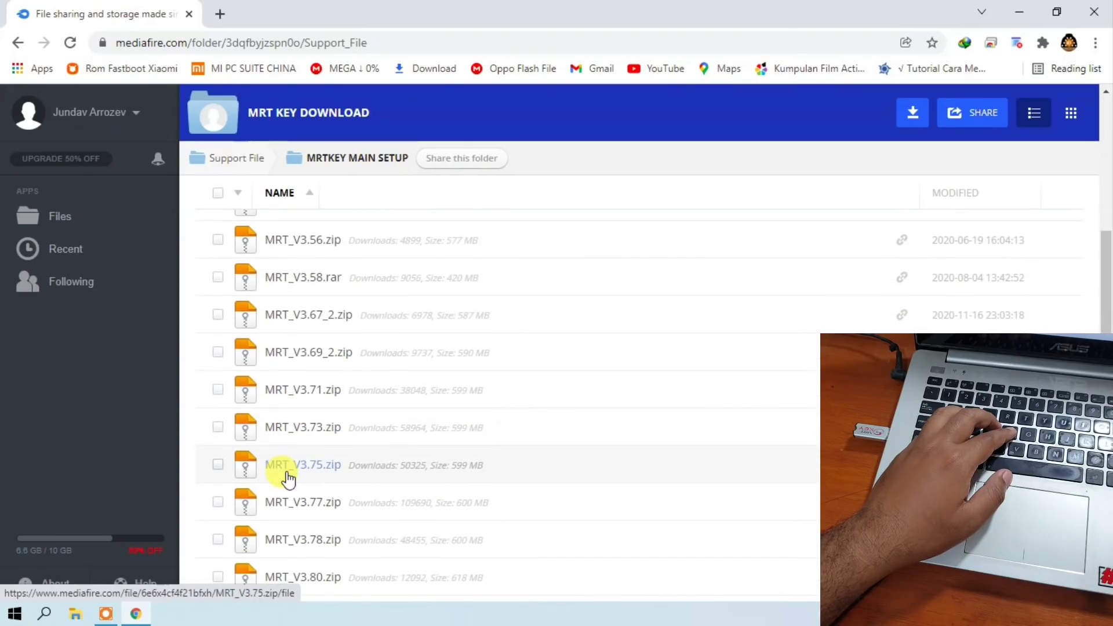
scroll(287, 480, down, 2)
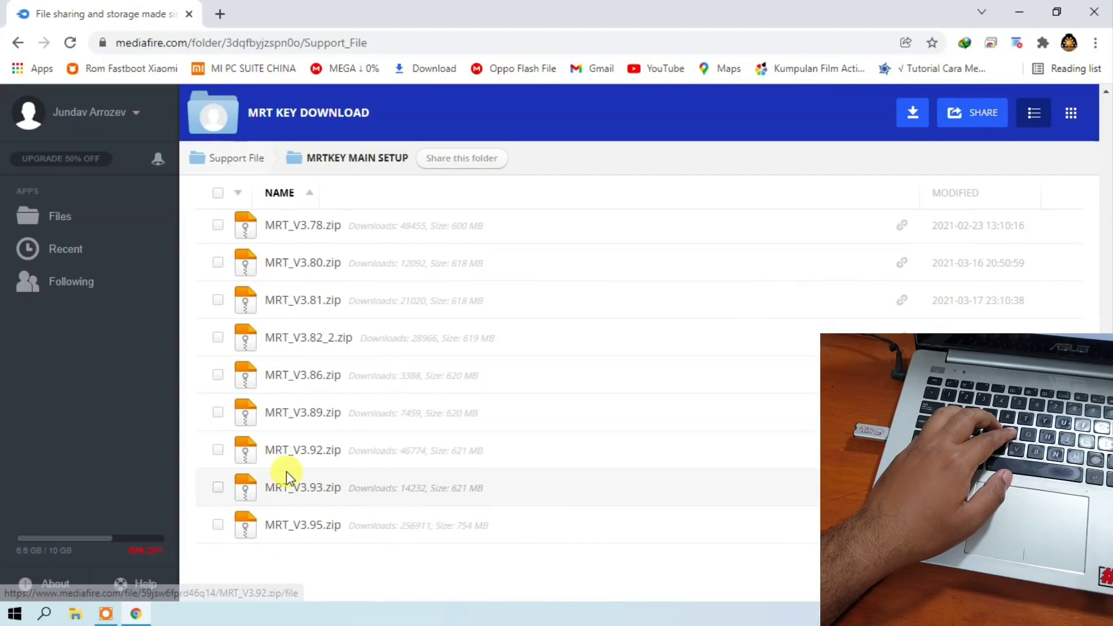
click(298, 526)
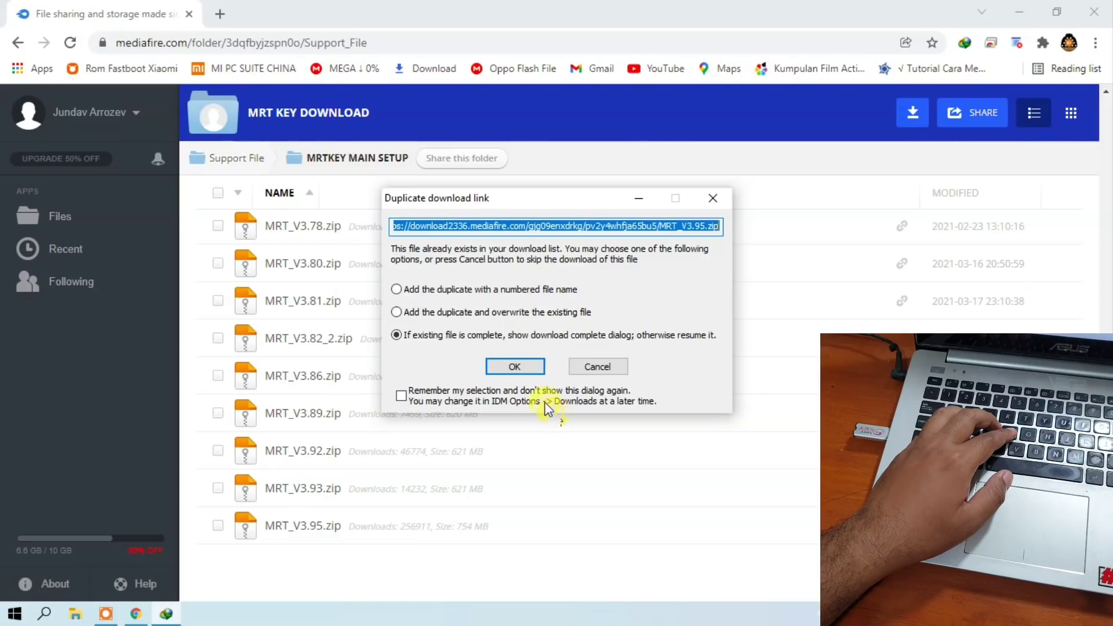
click(515, 367)
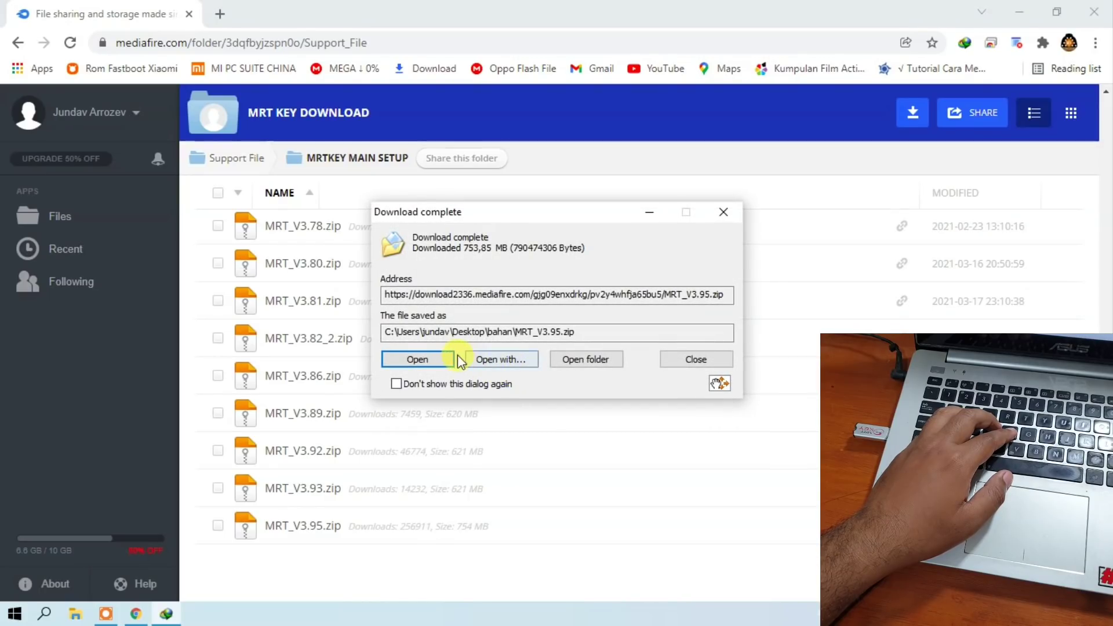
click(538, 333)
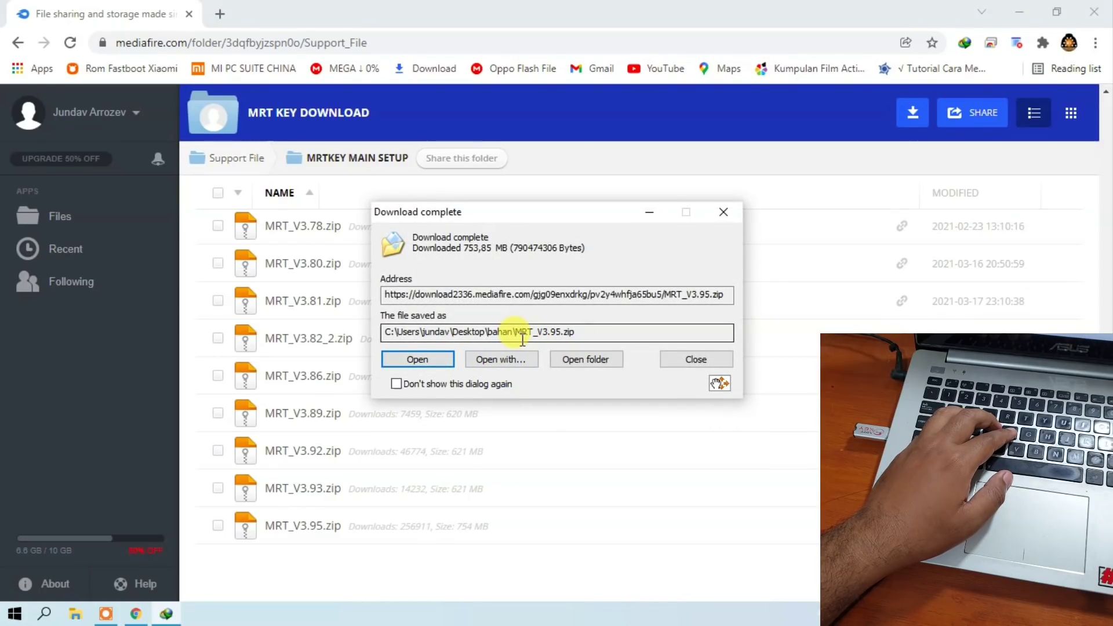
Open the folder containing the downloaded MRT_V3.95.zip and extract the archive into its own MRT_V3.95 folder
click(1016, 11)
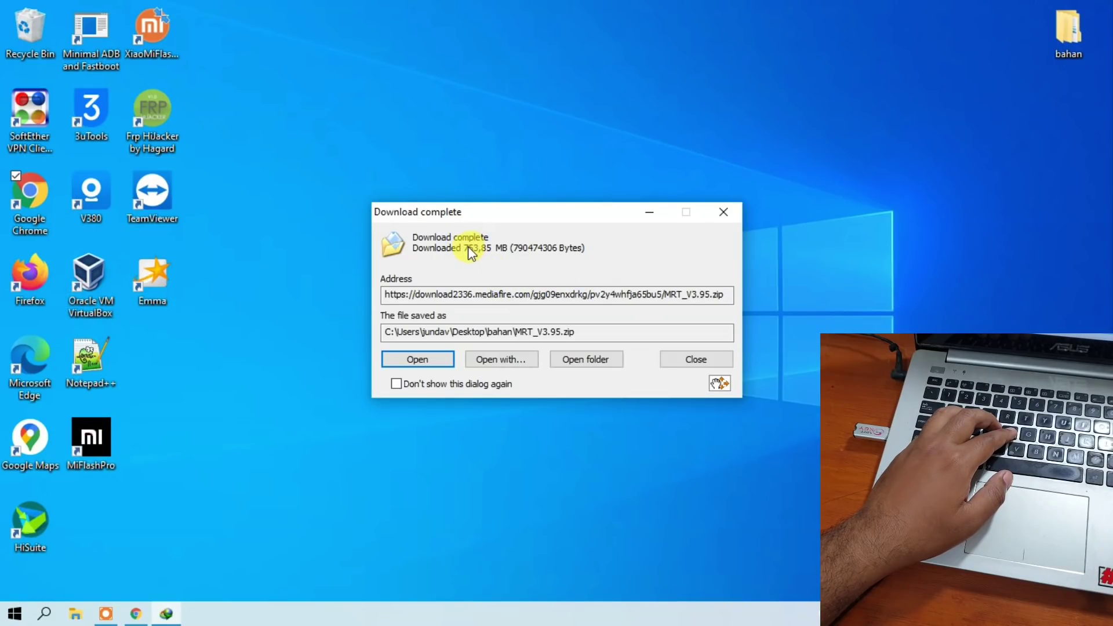
click(586, 359)
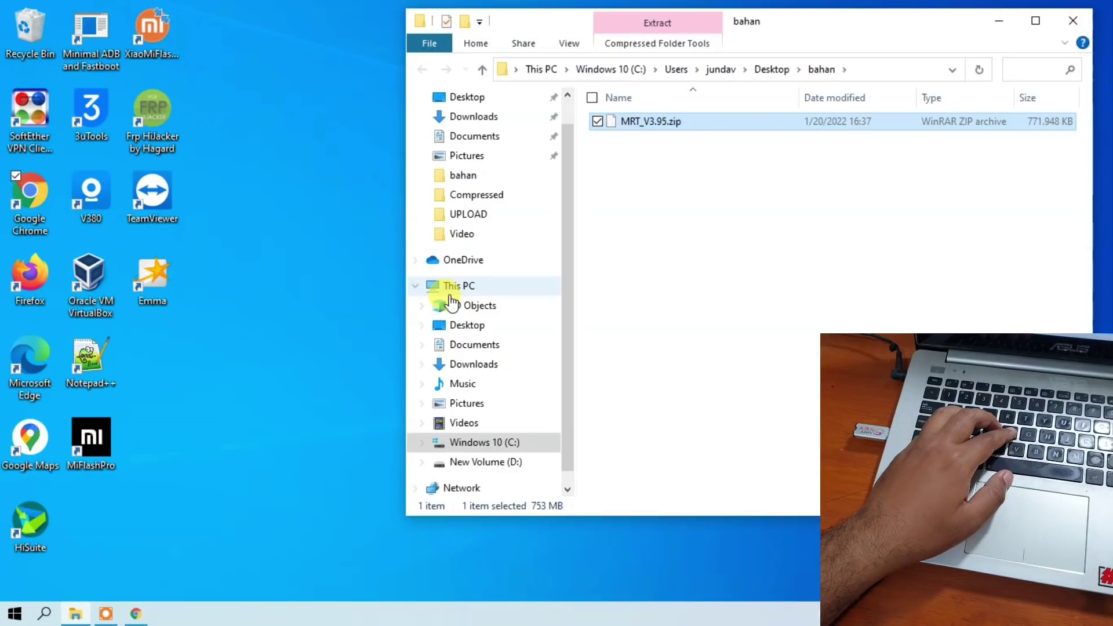
drag(816, 20, 458, 47)
right_click(286, 144)
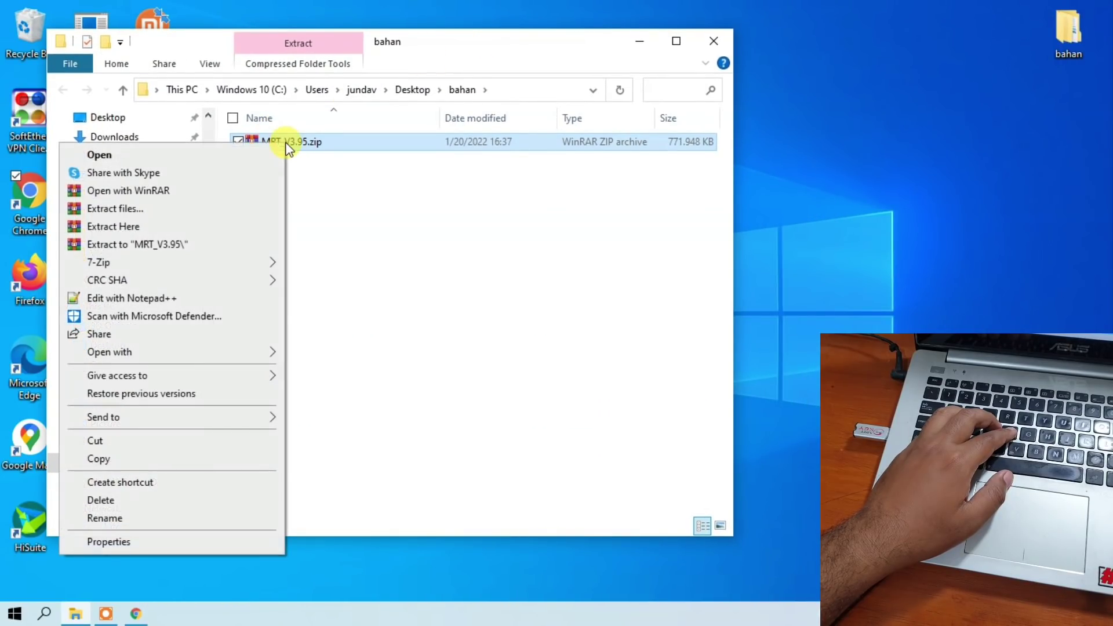
click(237, 243)
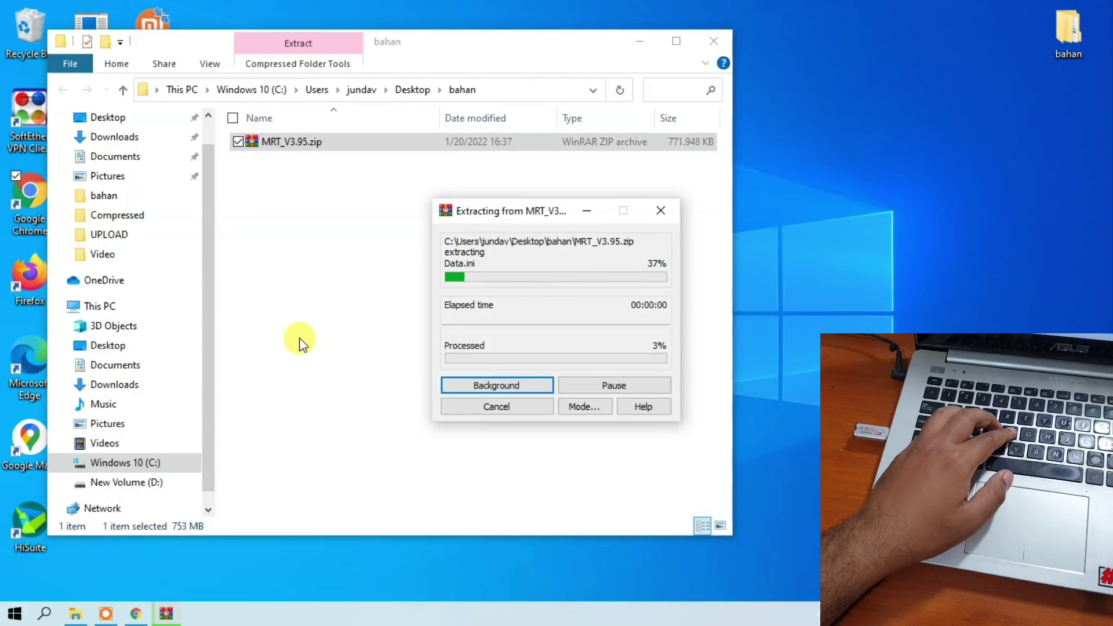
drag(528, 214, 367, 235)
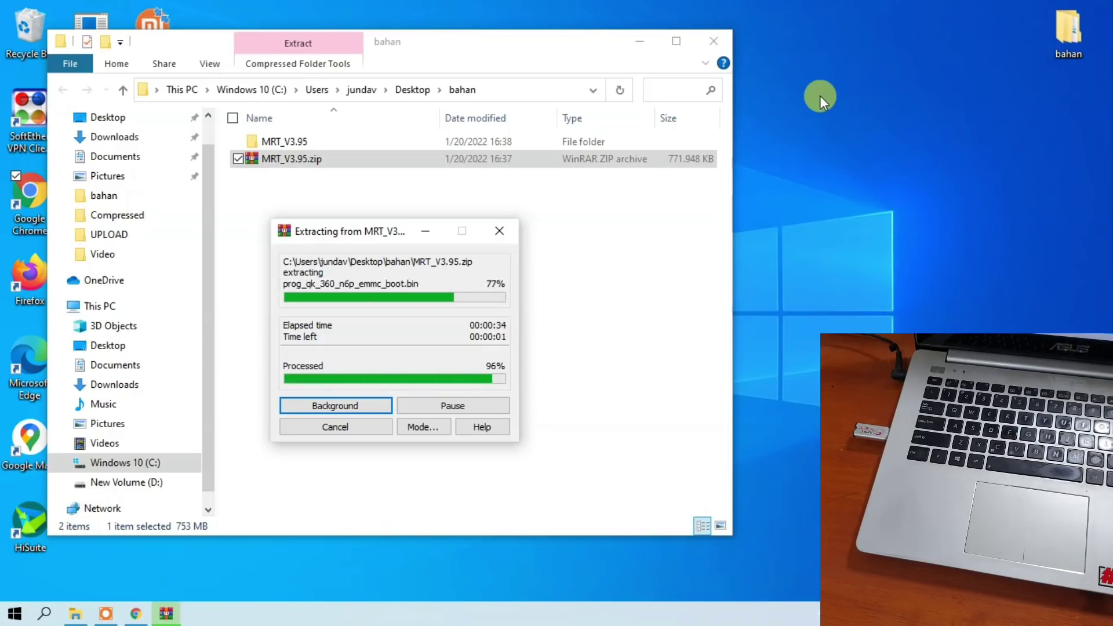
click(338, 278)
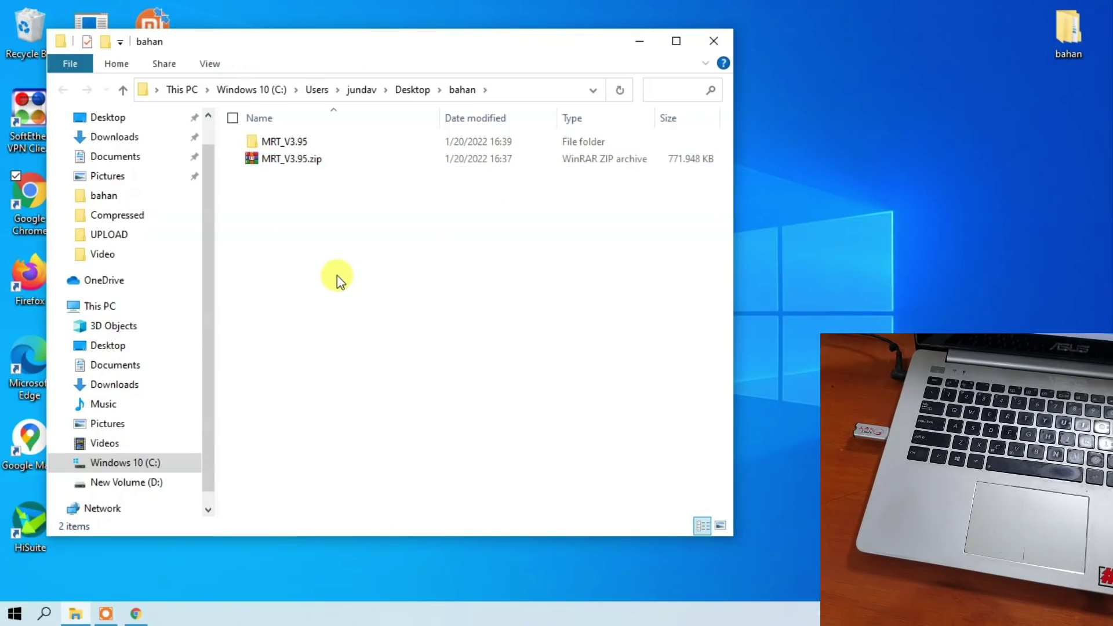
Open the extracted MRT_V3.95 folder, launch mrt_3.95.exe and bring its window to the front
double_click(300, 145)
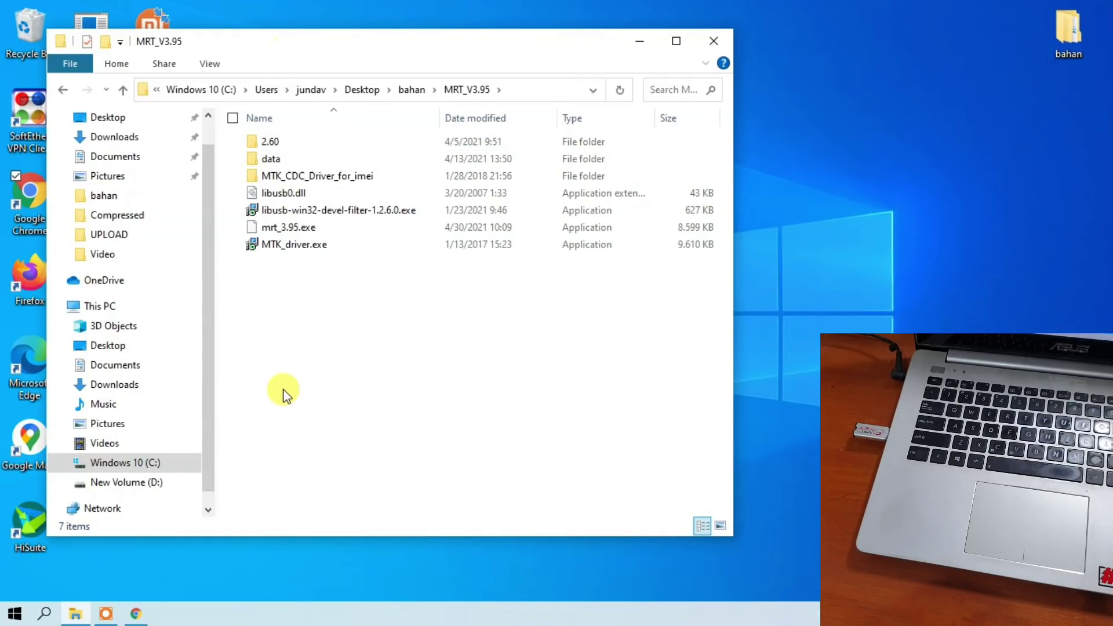
click(283, 227)
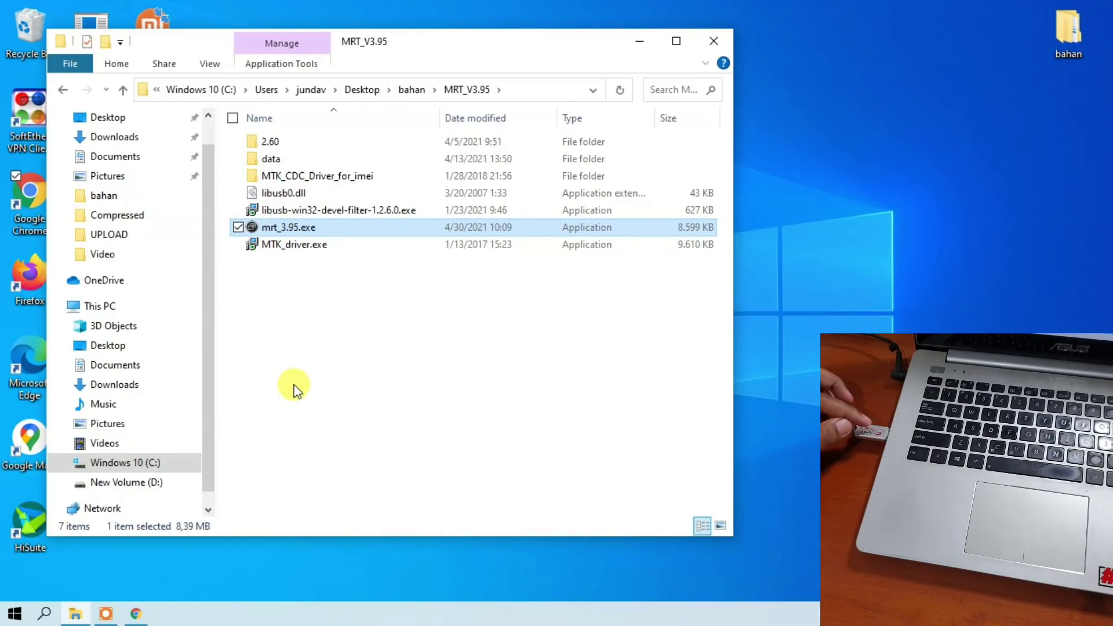
double_click(289, 228)
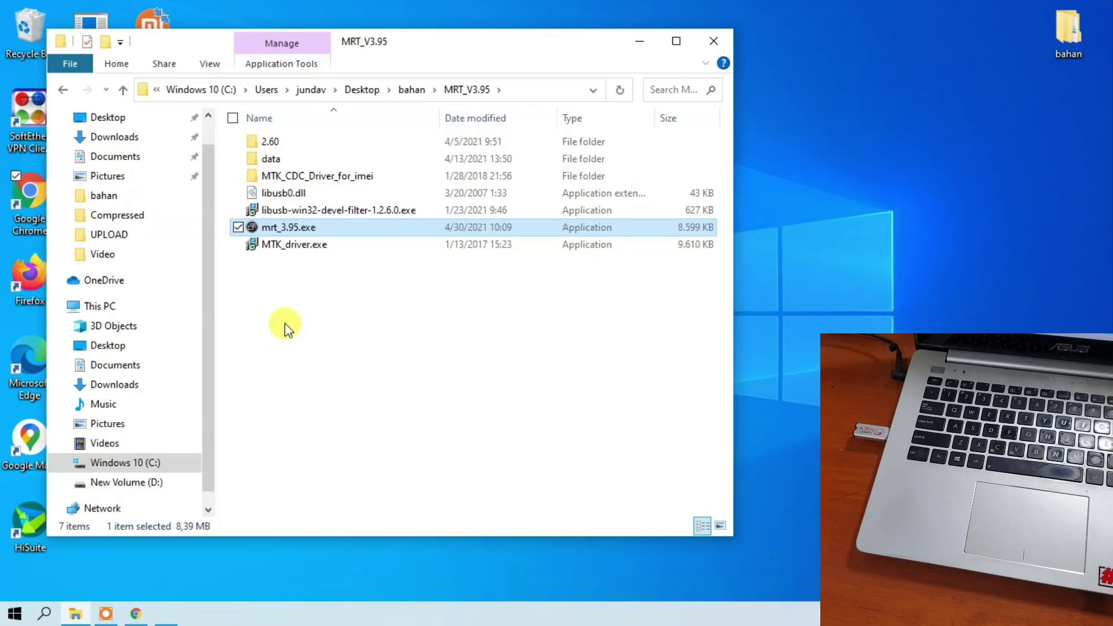
mouse_move(170, 614)
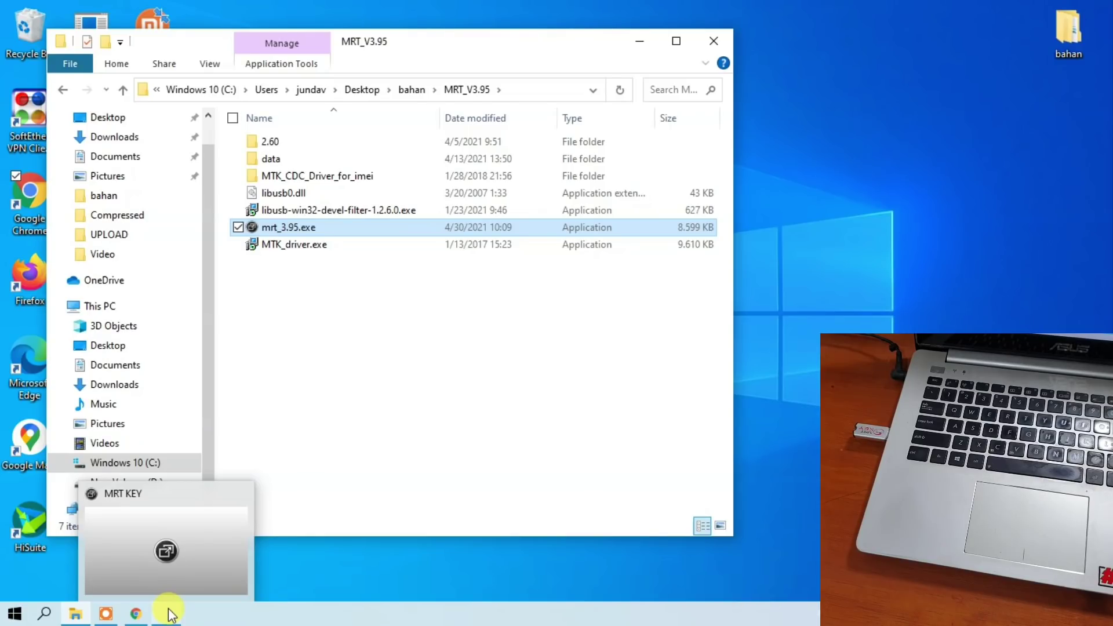
click(168, 613)
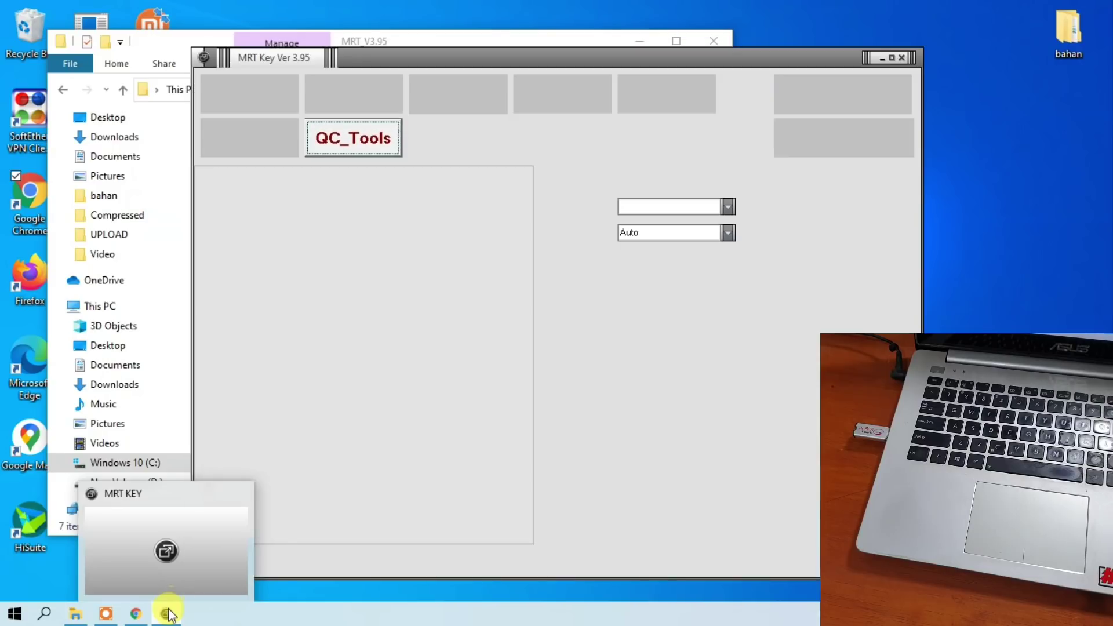
Try to launch mrt_3.95.exe again from the MRT_V3.95 folder
click(347, 400)
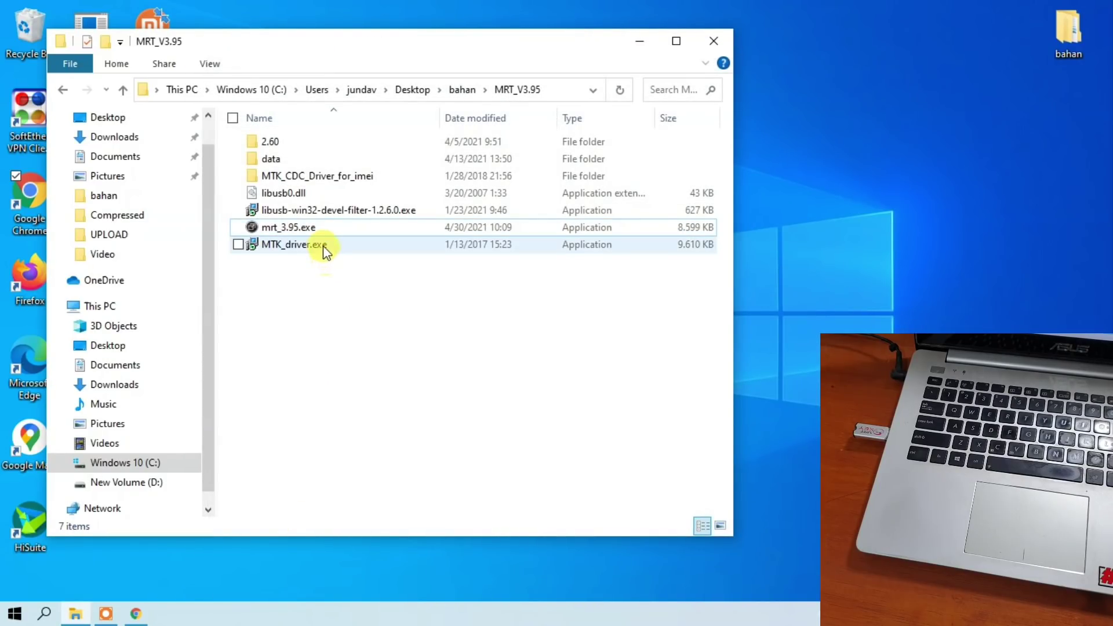
double_click(302, 235)
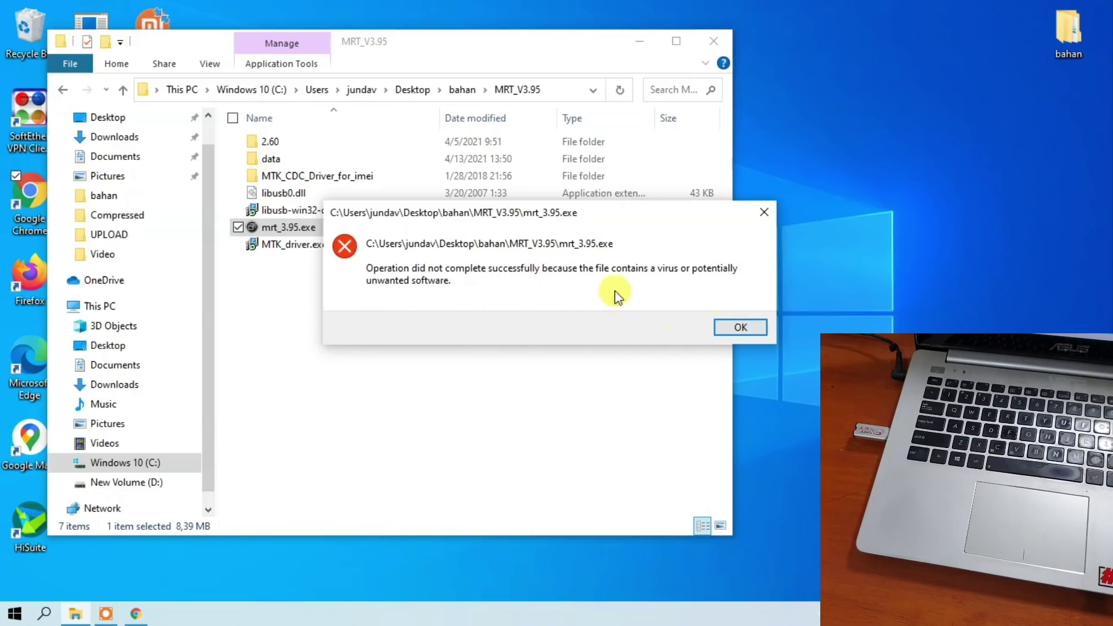
click(737, 328)
click(442, 362)
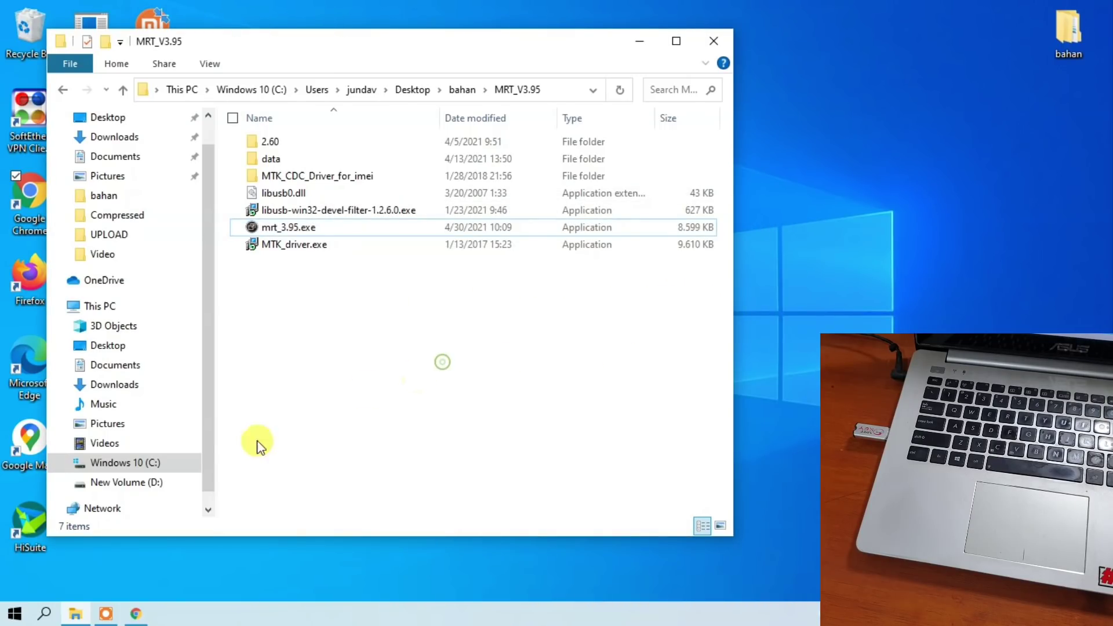
Search Windows for "antivi" and open the Virus & threat protection settings in Windows Security
click(49, 614)
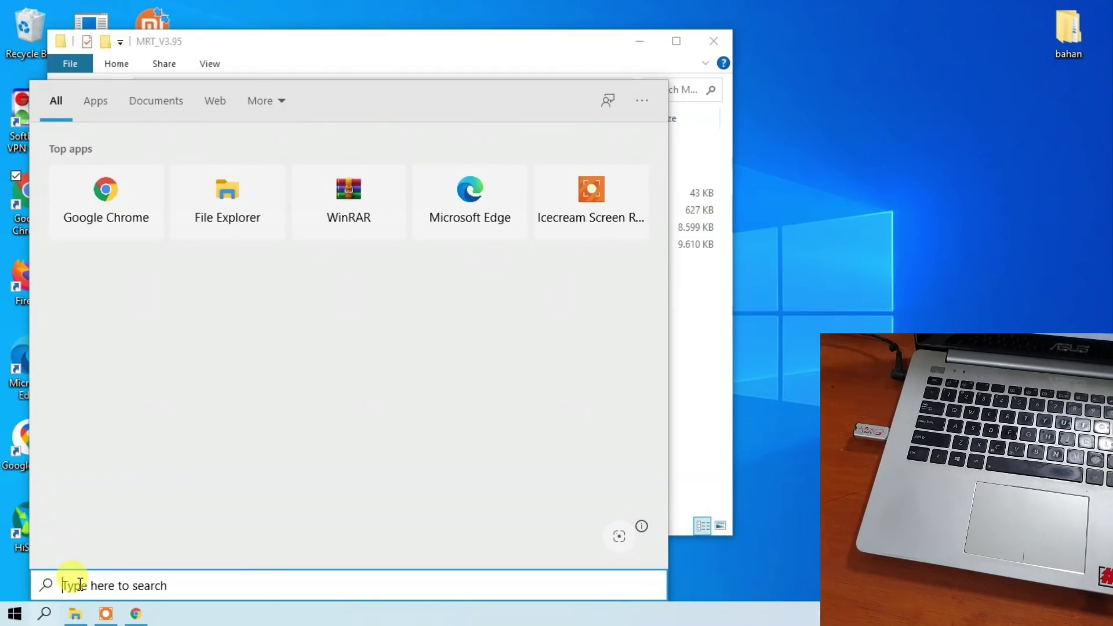
text(antivi)
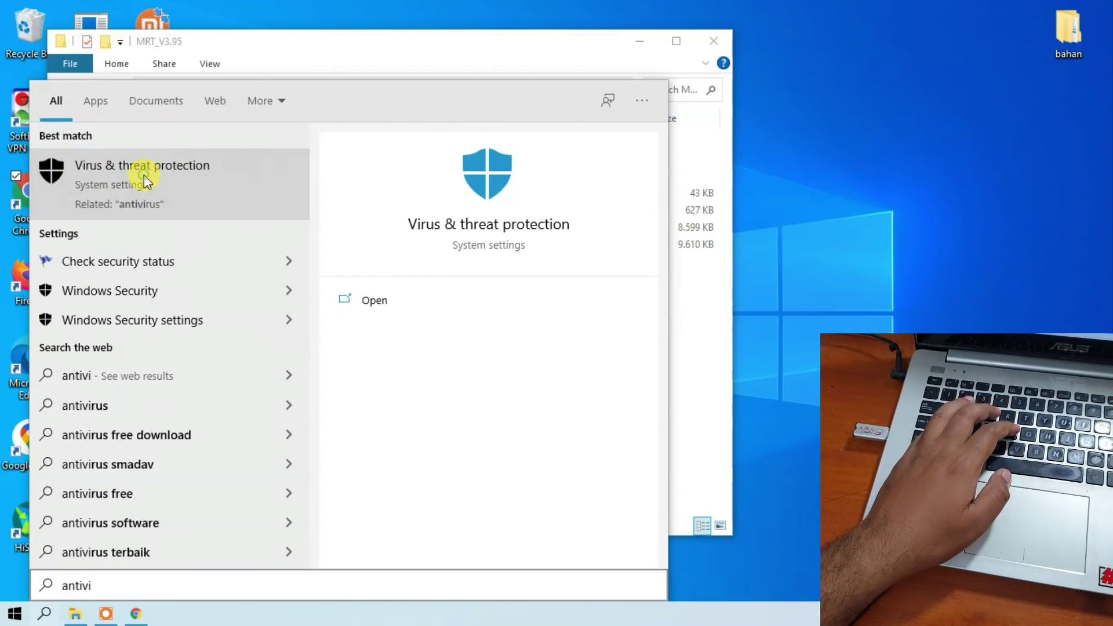
click(144, 176)
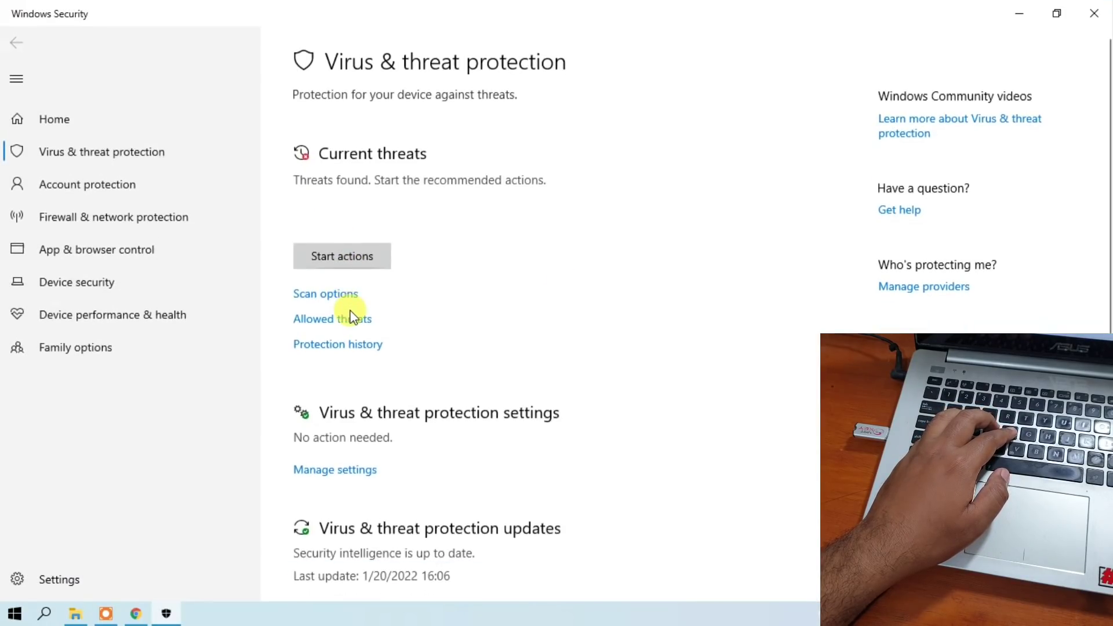
scroll(324, 505, down, 3)
click(329, 477)
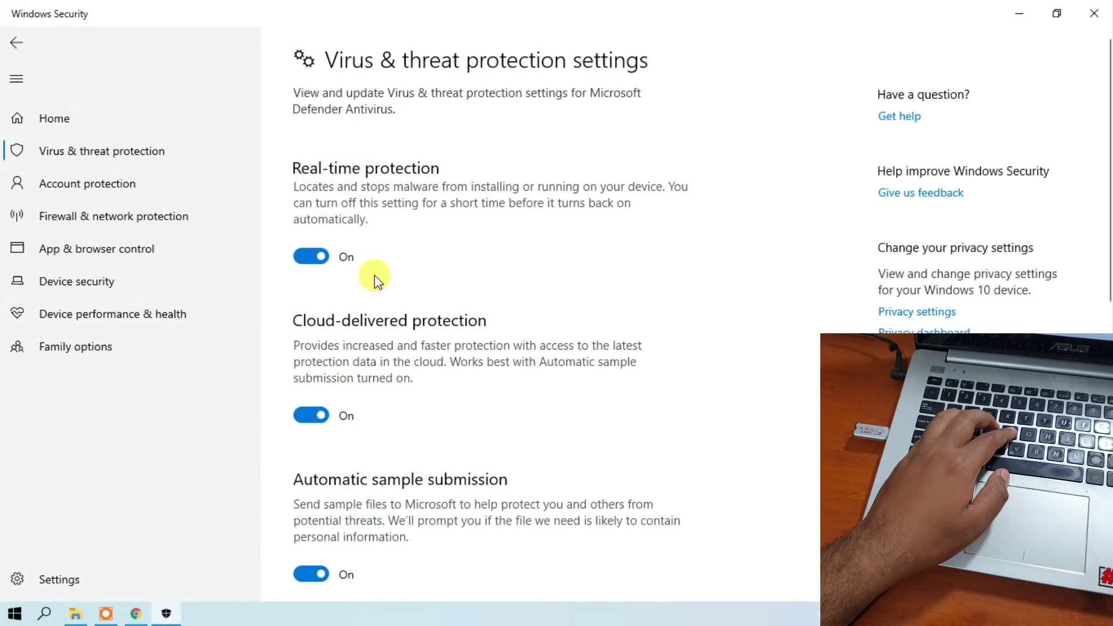
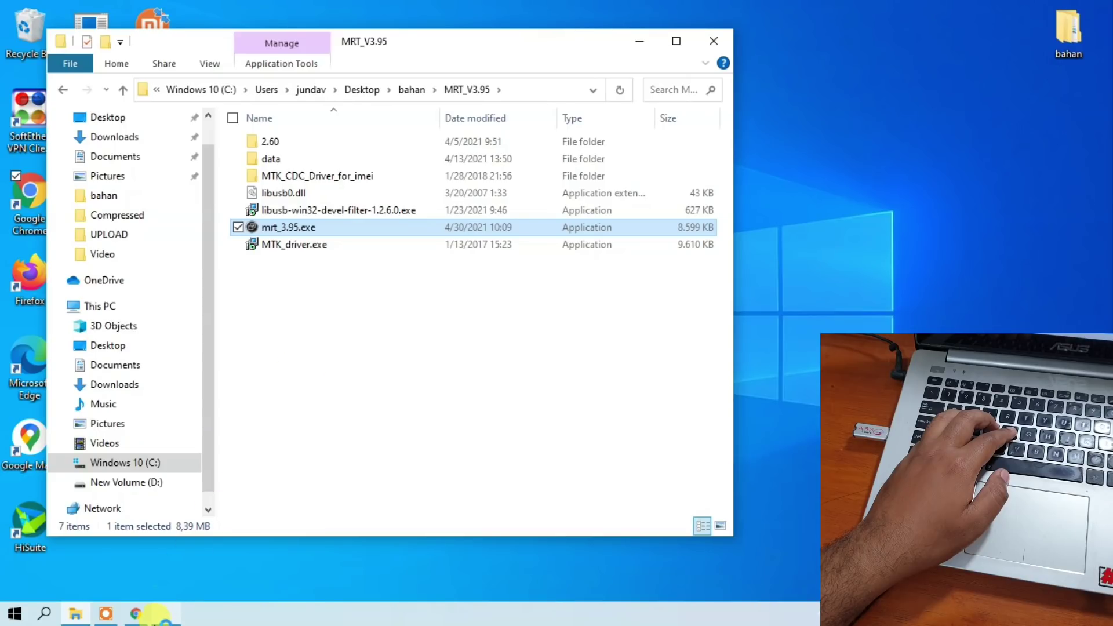
Open SoftEther VPN Client Manager, bring up its VPN Gate Public VPN Relay Servers for a connection, and try to launch mrt_3.95.exe again
mouse_move(167, 618)
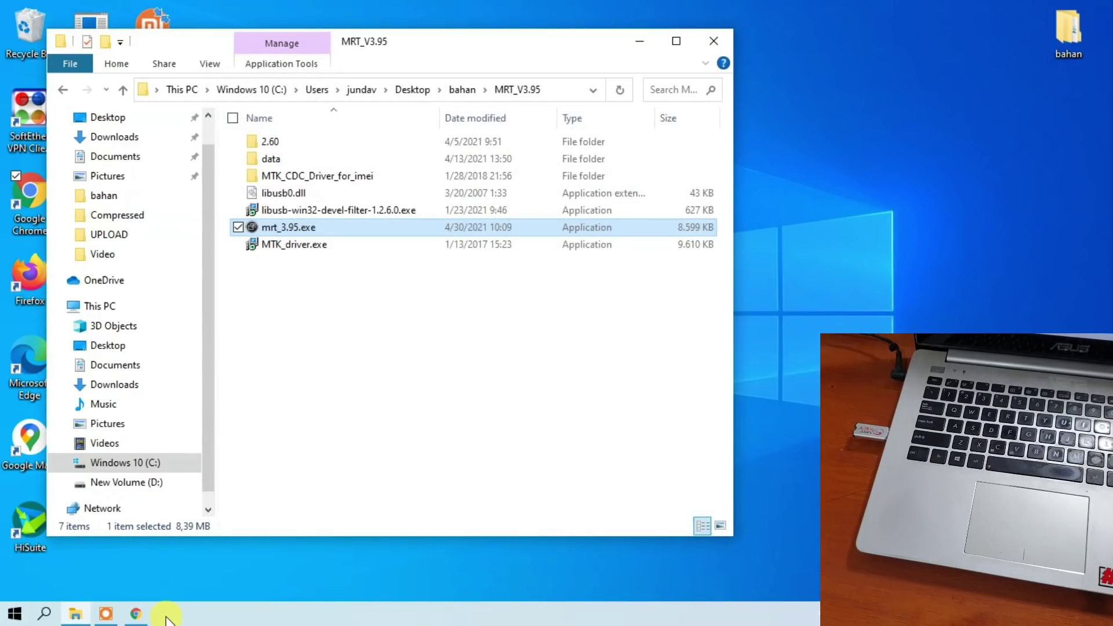
drag(252, 42, 393, 14)
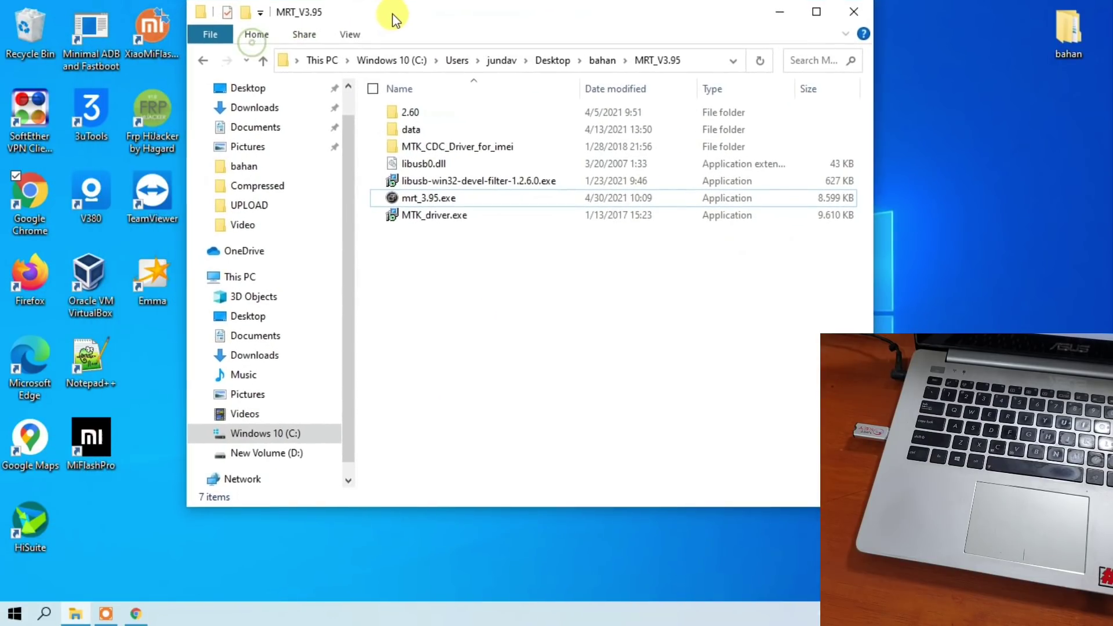
click(26, 119)
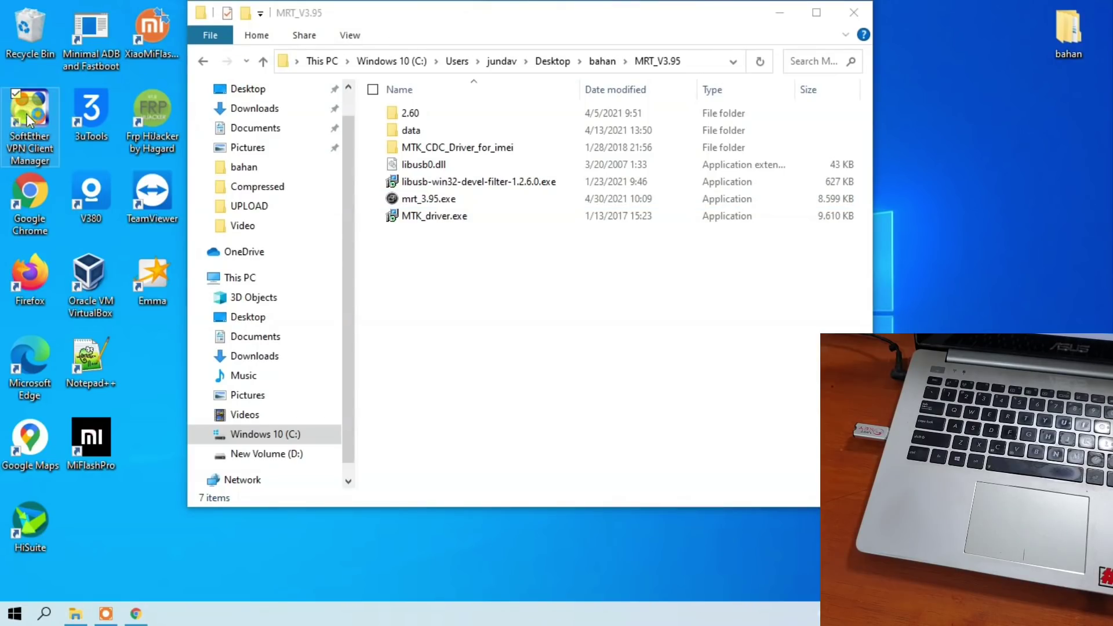
double_click(27, 113)
double_click(81, 90)
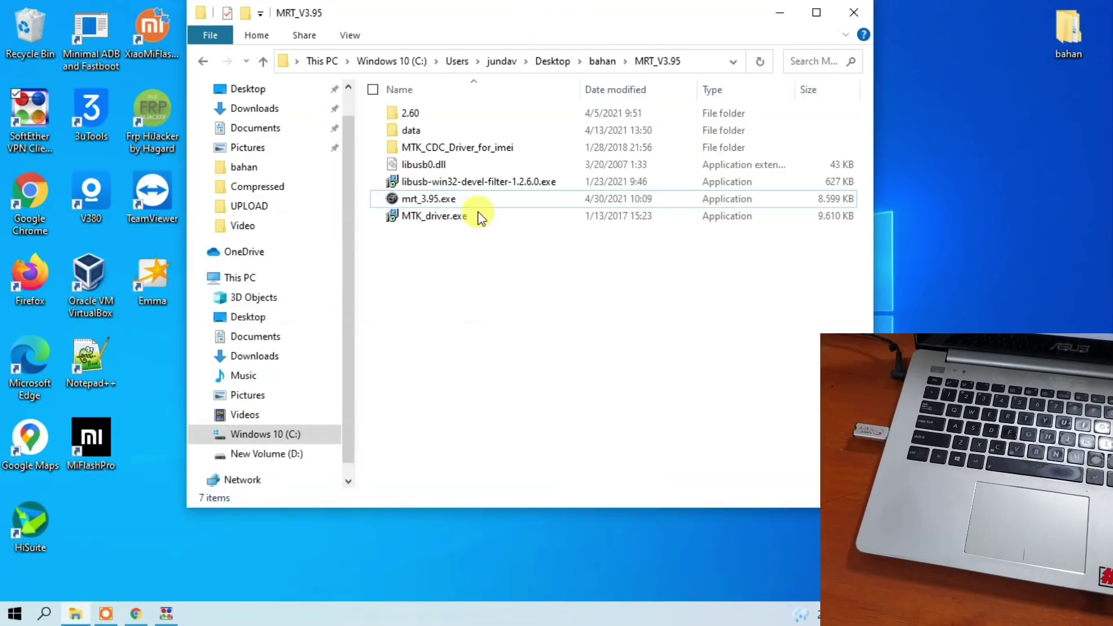
double_click(477, 200)
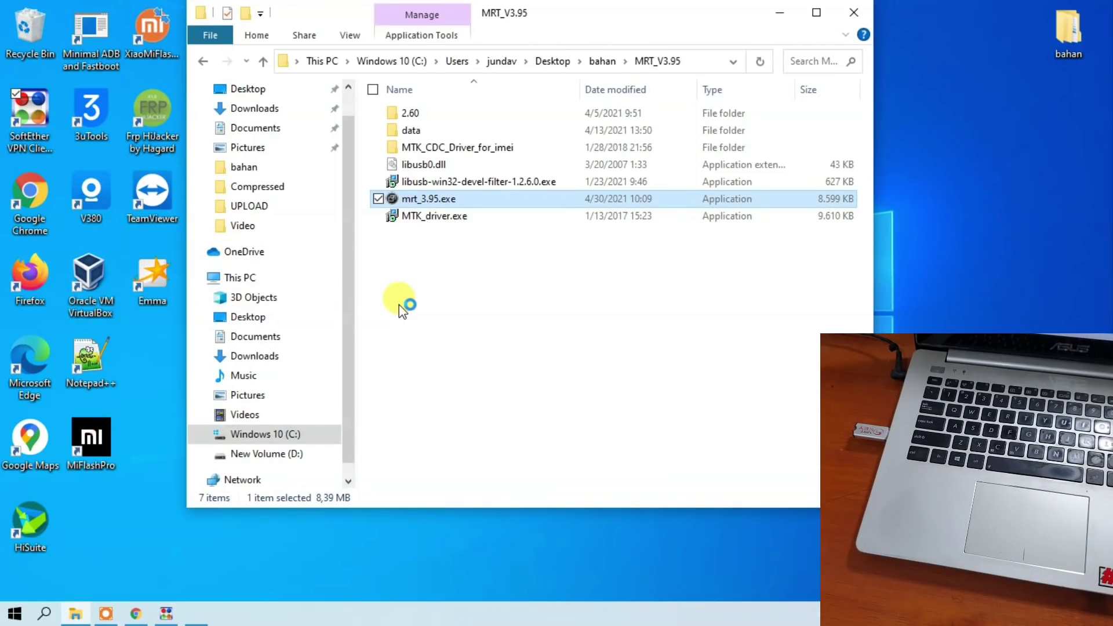
mouse_move(195, 616)
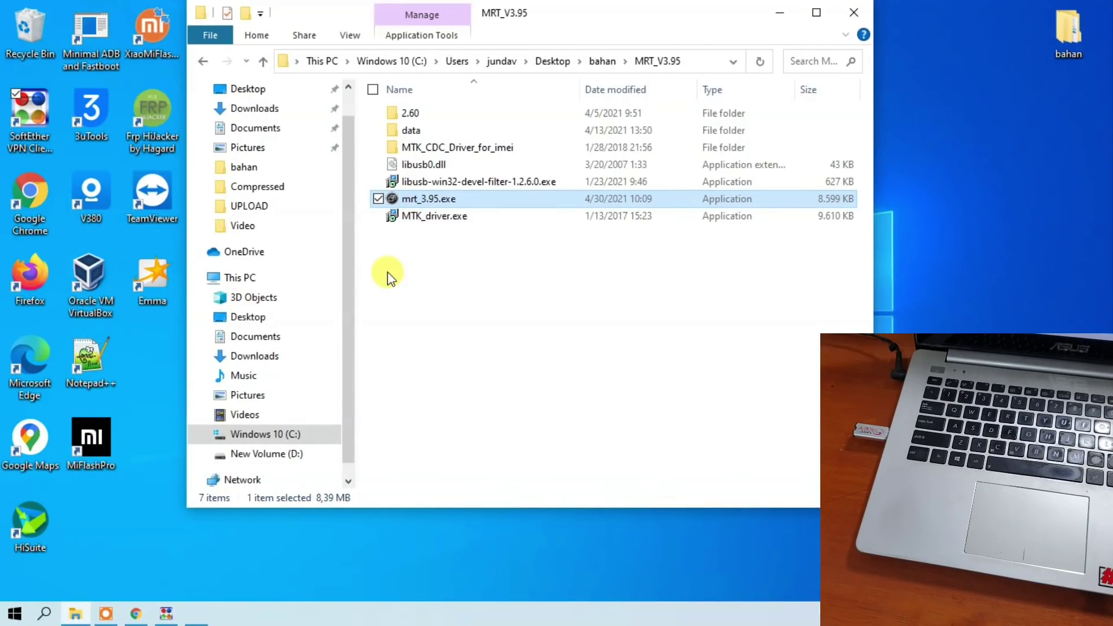
mouse_move(198, 619)
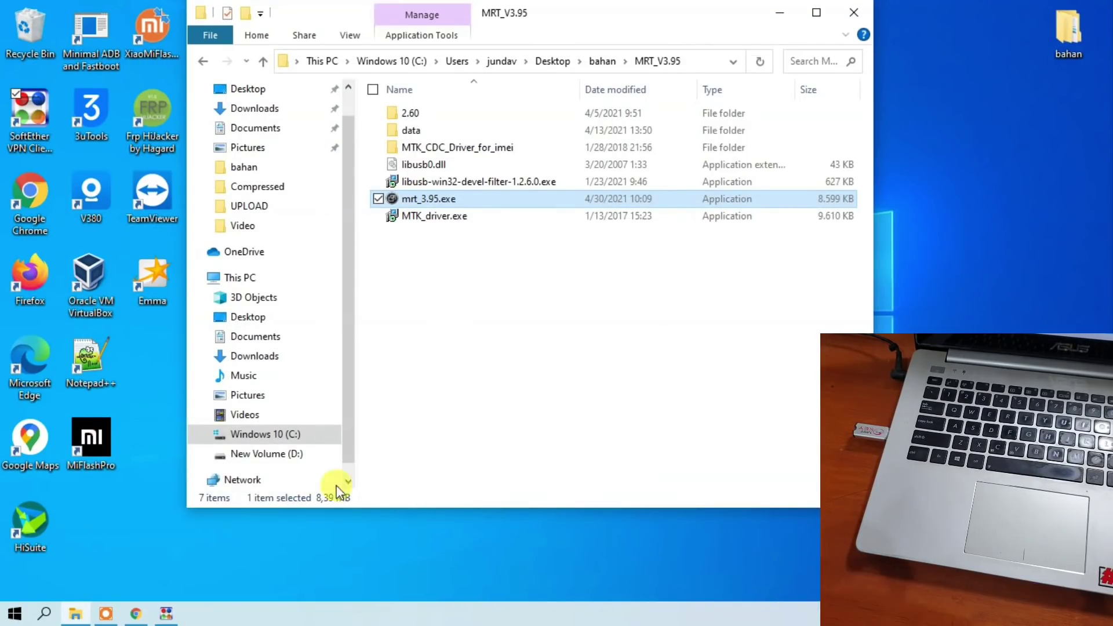
Try other public relay servers from the VPN Gate list and retry mrt_3.95.exe from the MRT_V3.95 folder
click(241, 282)
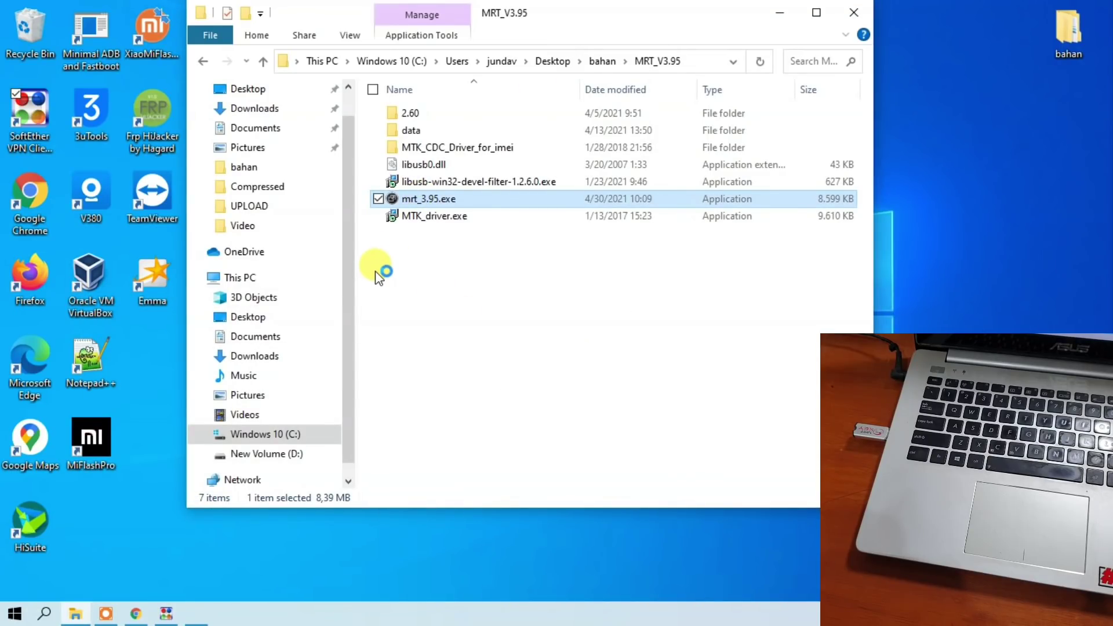
mouse_move(193, 620)
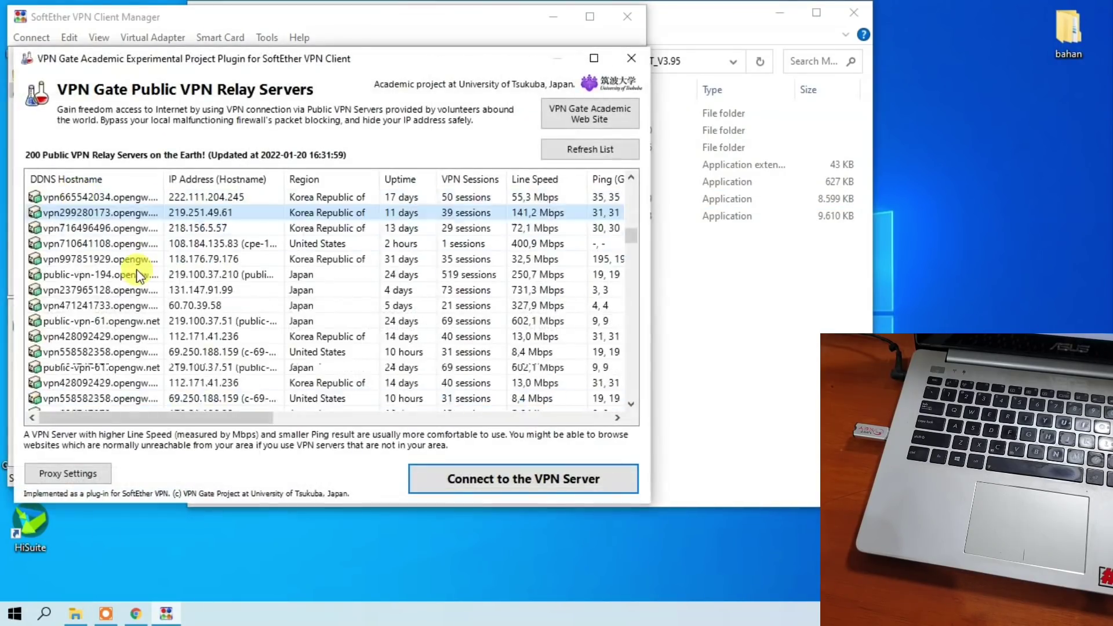
click(196, 305)
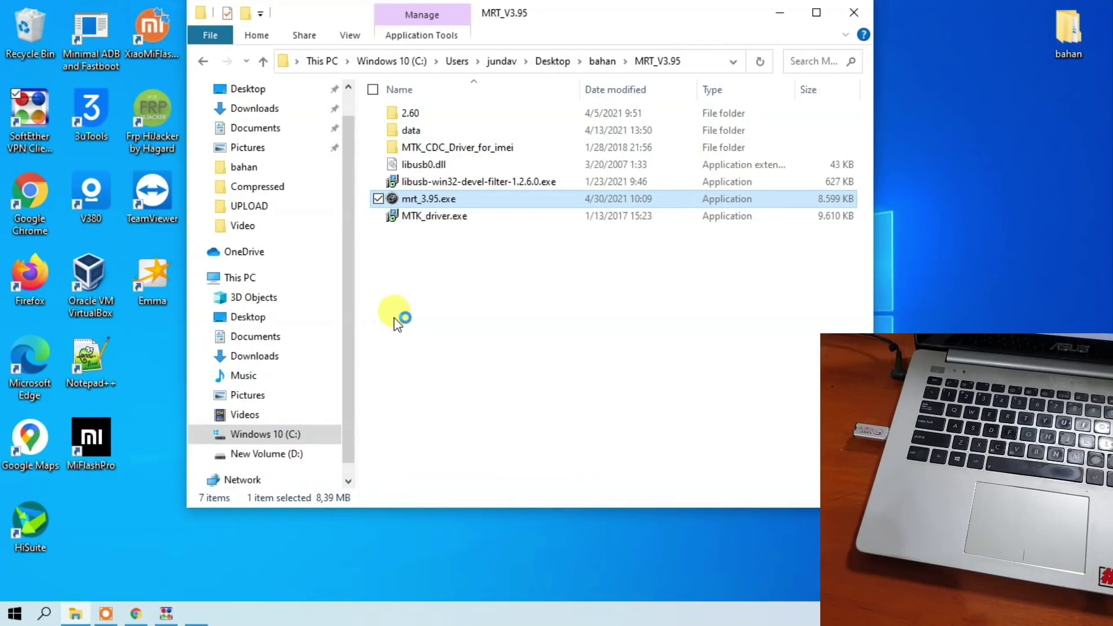
mouse_move(192, 622)
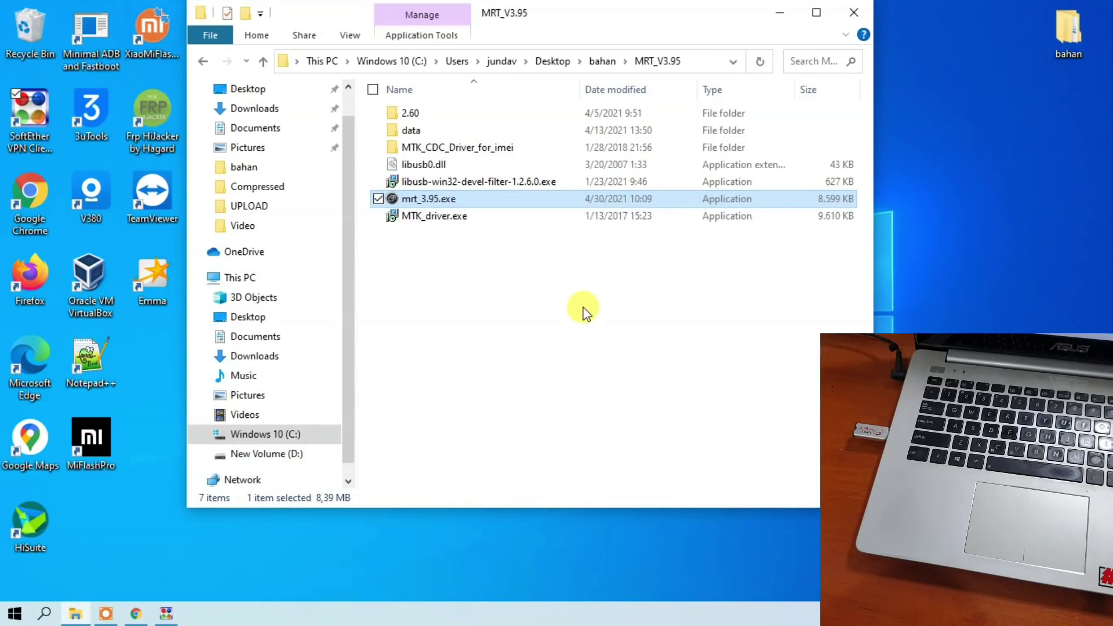
click(584, 313)
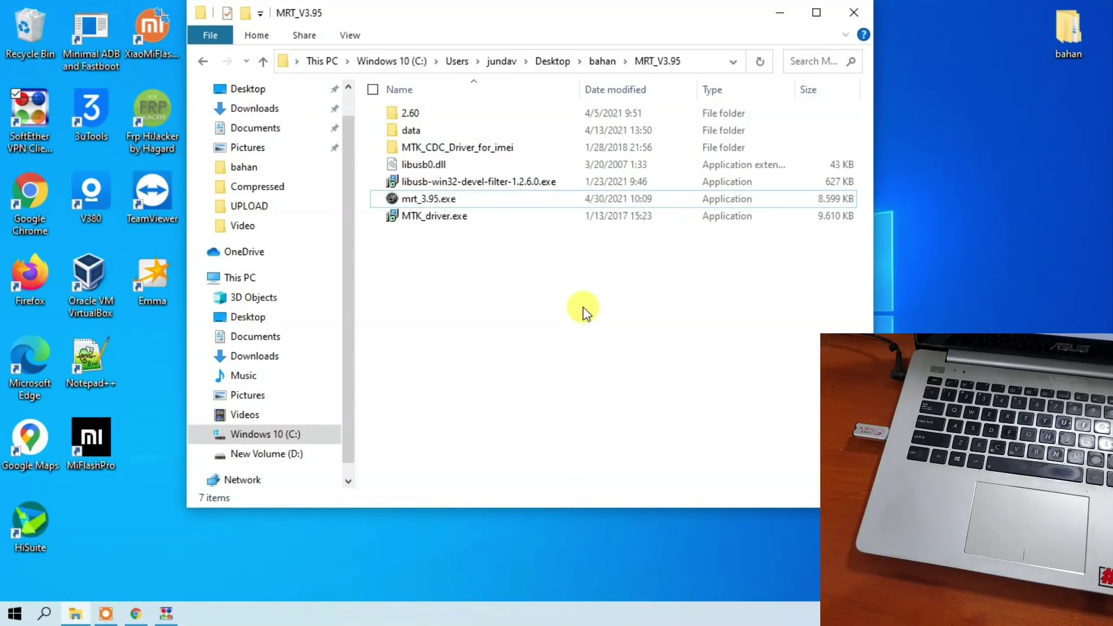
Disconnect the VPN Gate connection in SoftEther VPN Client Manager and close the manager
click(167, 613)
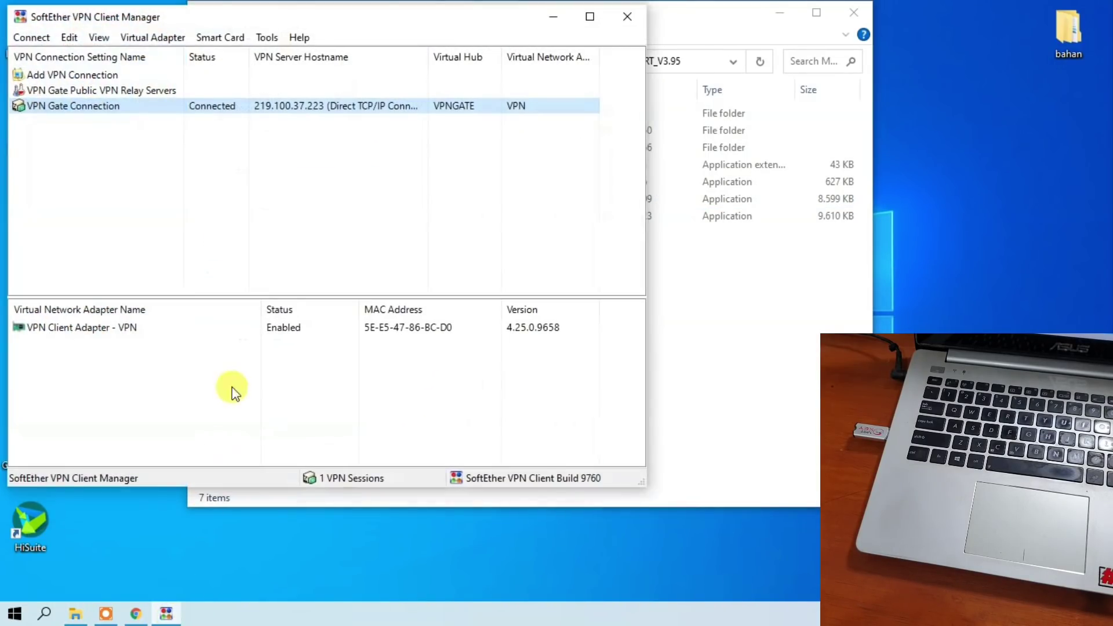
right_click(154, 106)
click(182, 166)
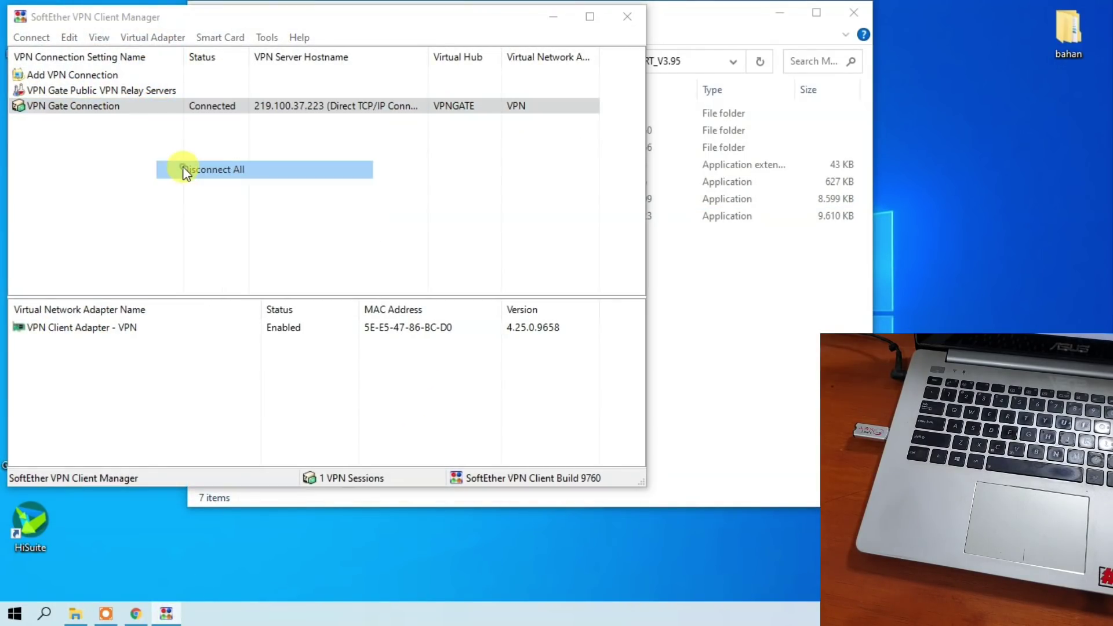
click(589, 365)
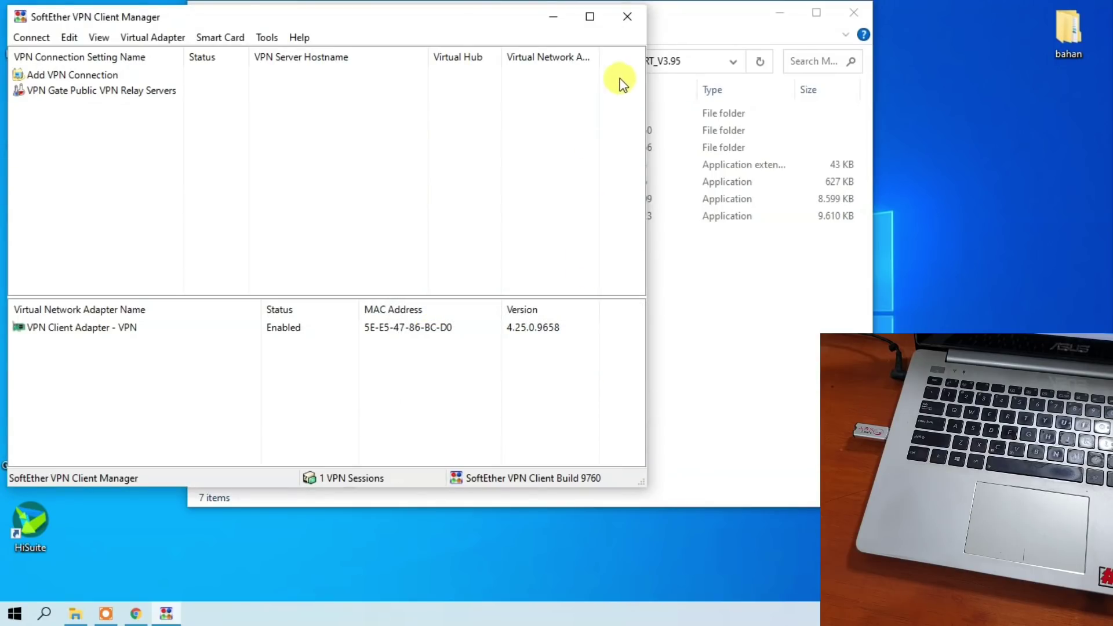
click(628, 17)
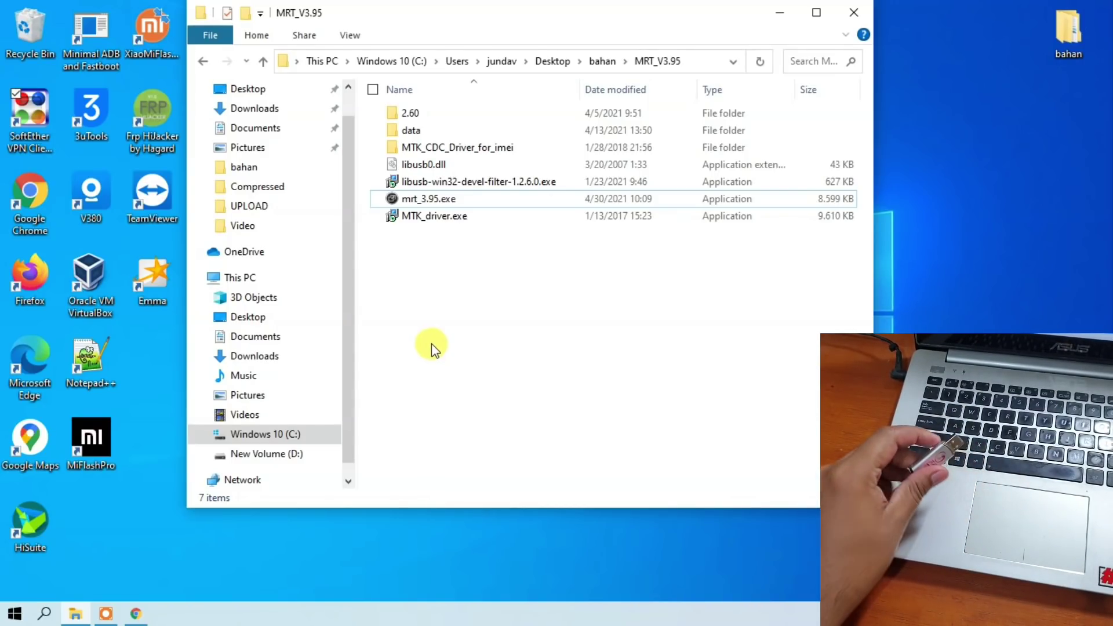
Go to the Compressed folder in Downloads, sort it by name and open the archive MTK GSM Sulteng V1.3.6 (DARK).rar
drag(493, 14, 328, 19)
click(109, 113)
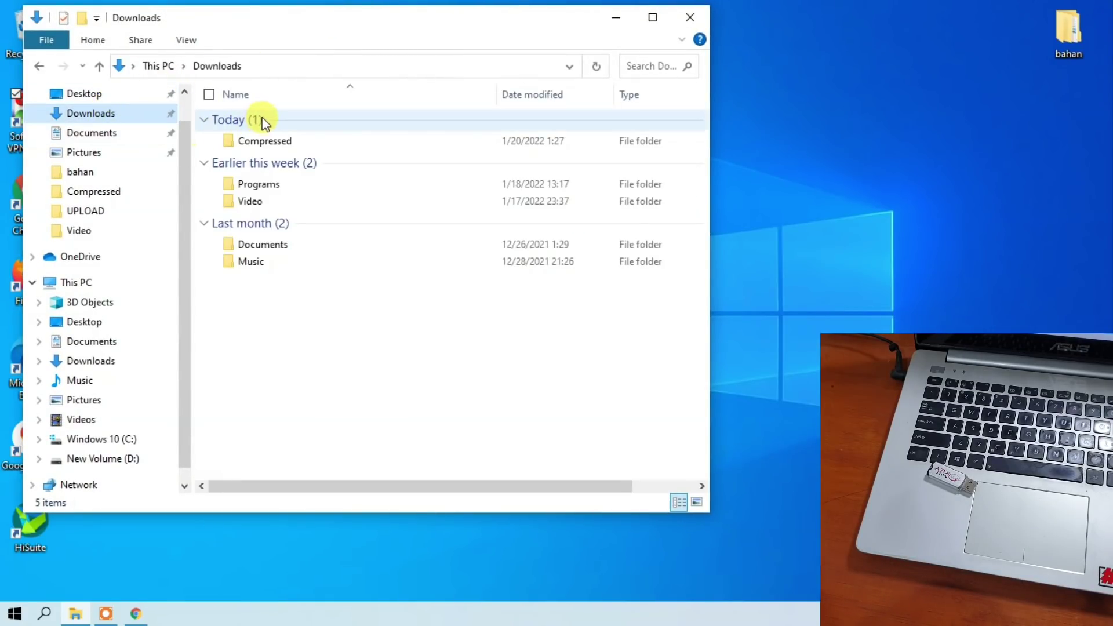
double_click(269, 140)
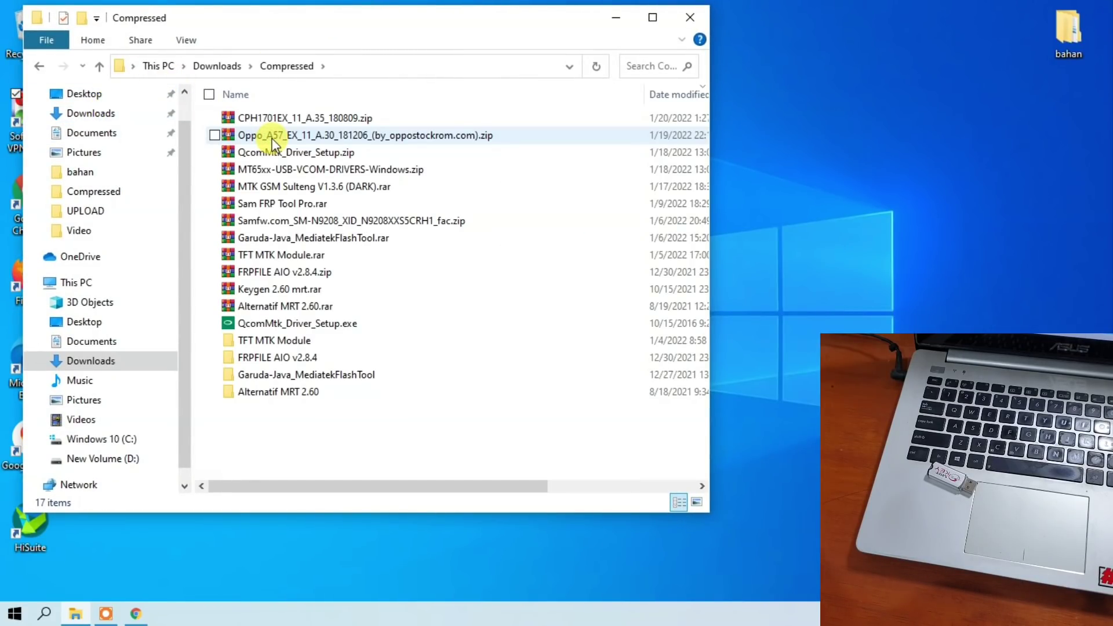
click(281, 95)
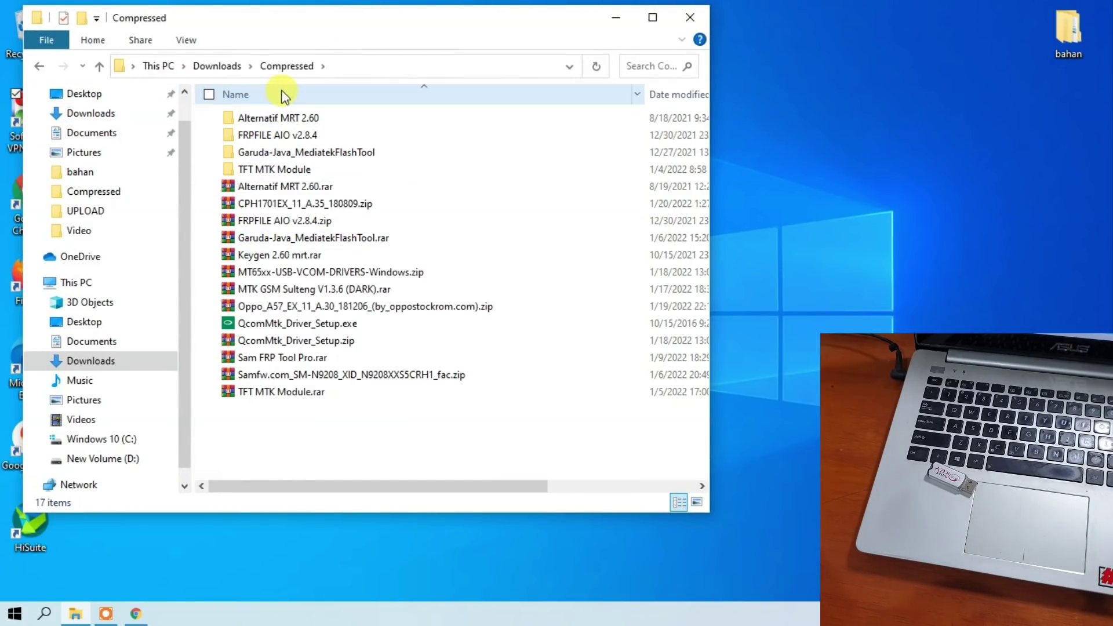
click(302, 292)
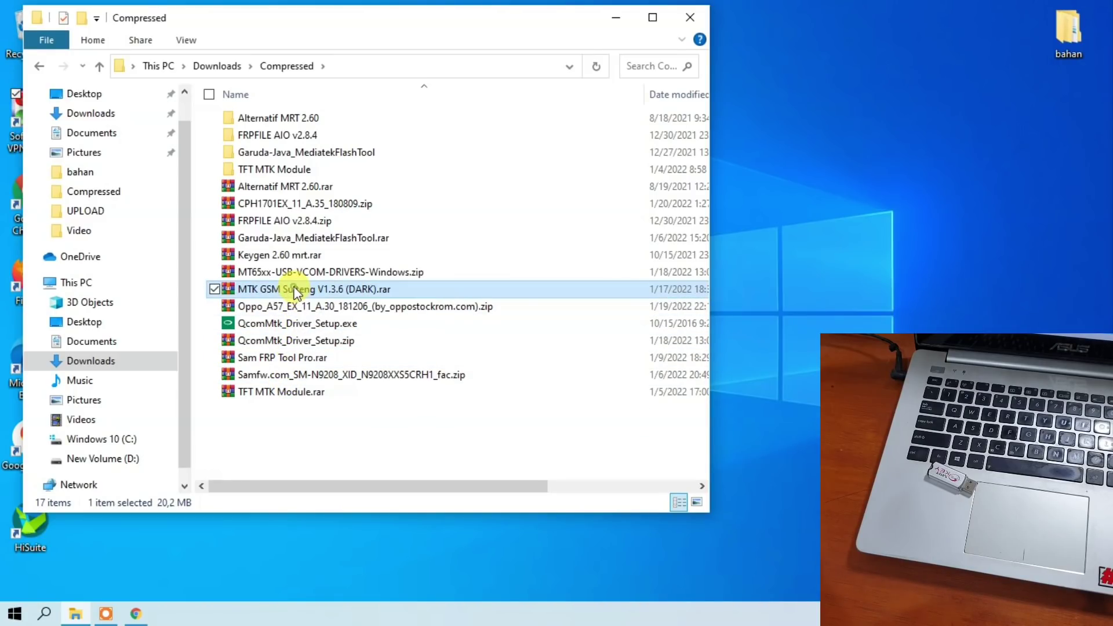
double_click(295, 290)
Extract the MTK GSM Sulteng V1.3.6 folder from the archive into the bahan folder and close the archive
click(230, 191)
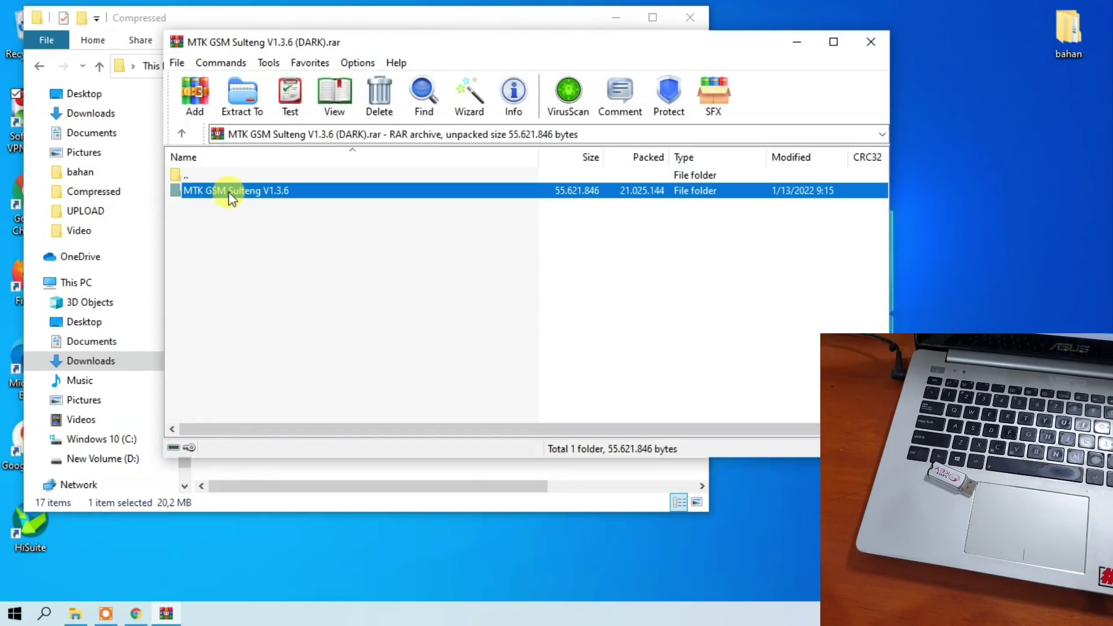
click(231, 100)
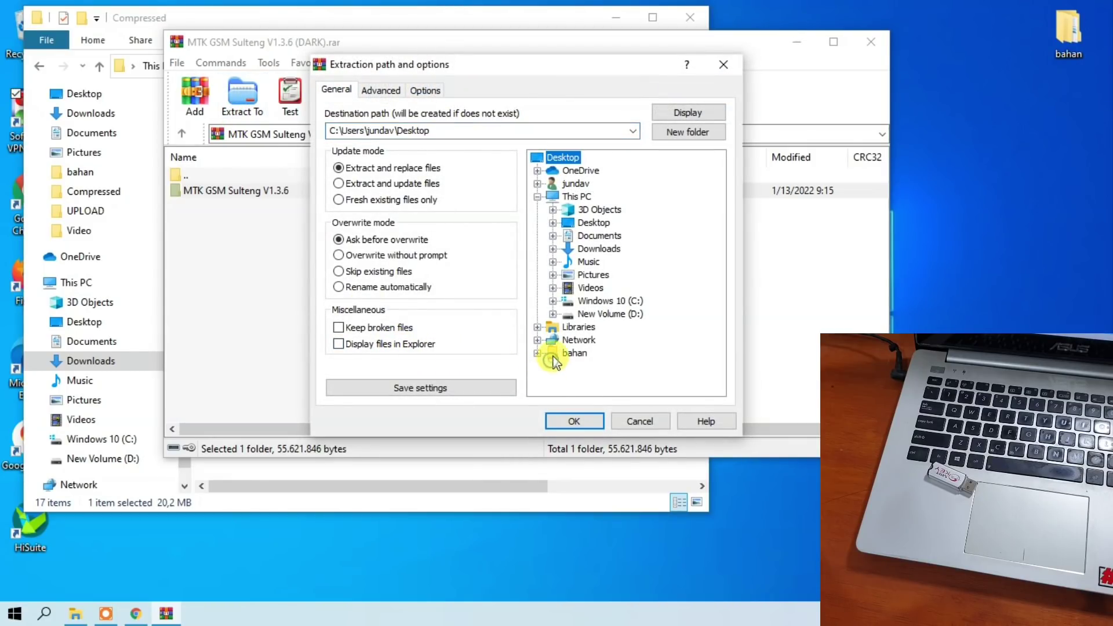
click(558, 425)
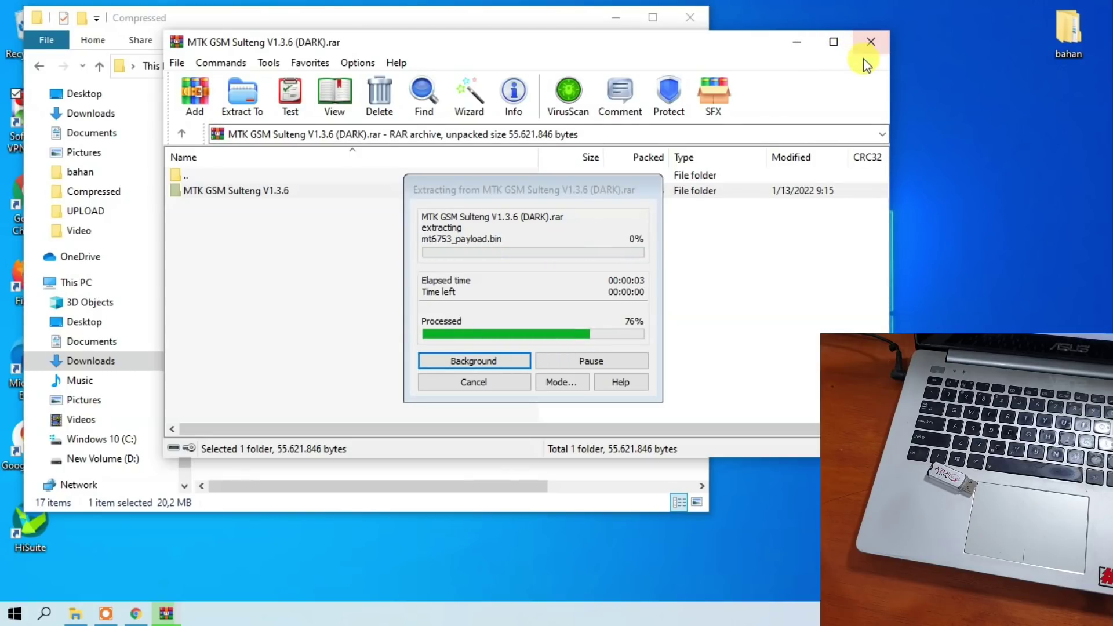
click(870, 42)
Open the extracted MTK GSM Sulteng V1.3.6 folder inside bahan on the desktop and launch its DARK MODE application
click(698, 22)
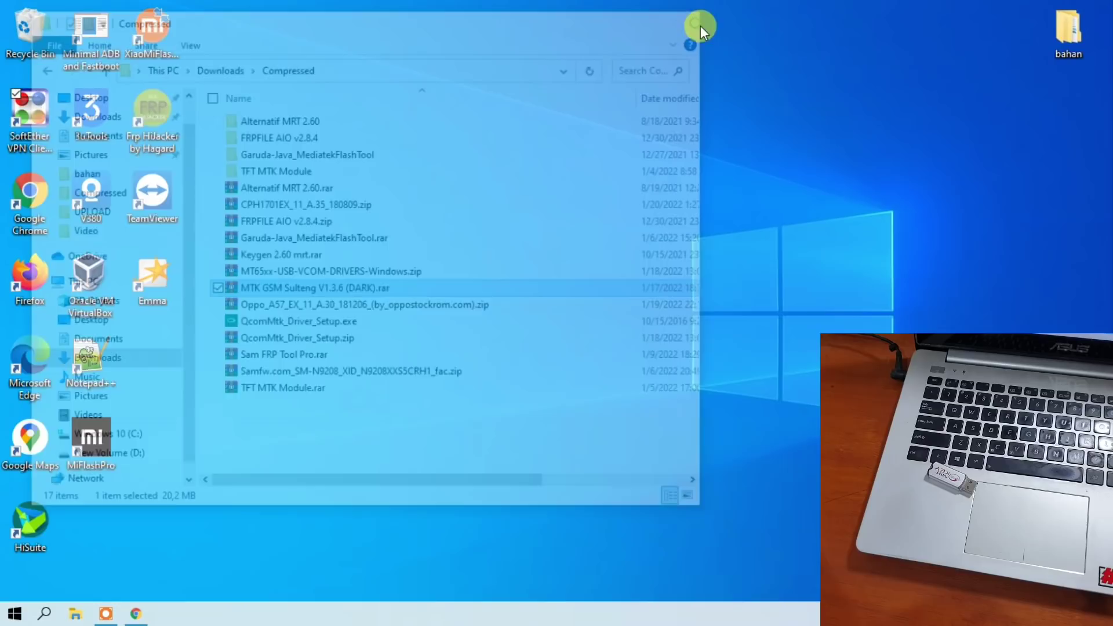
double_click(1057, 38)
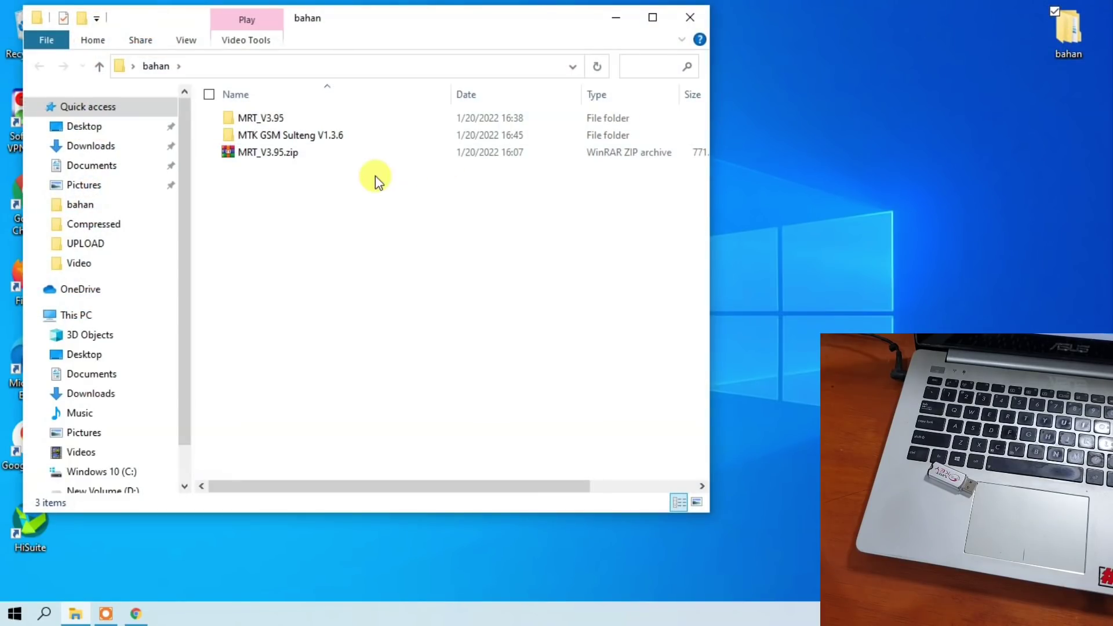
double_click(279, 135)
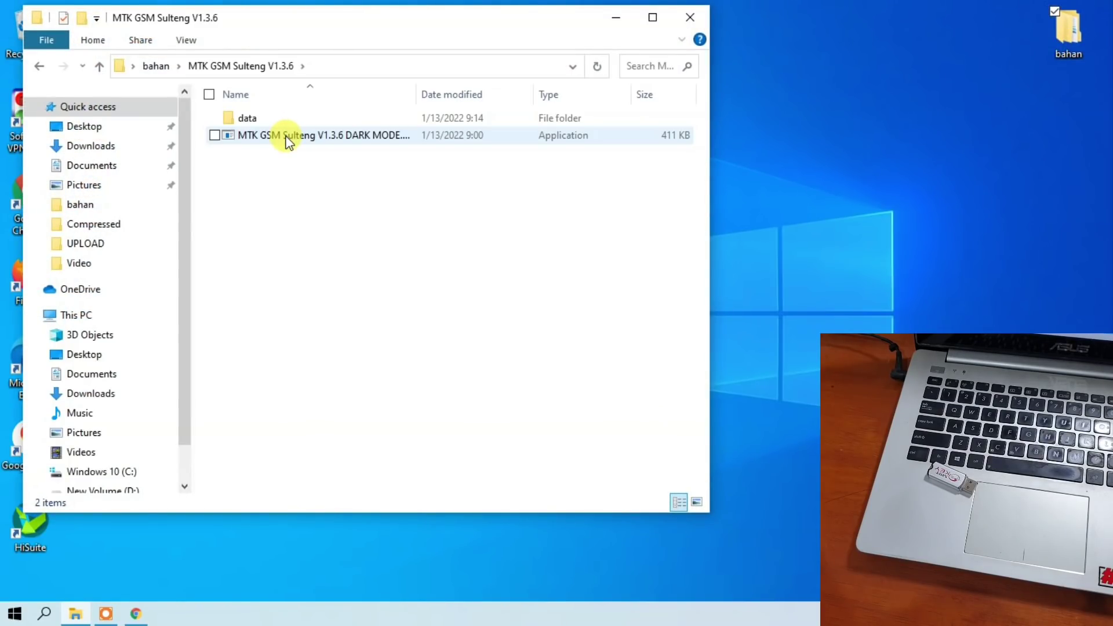
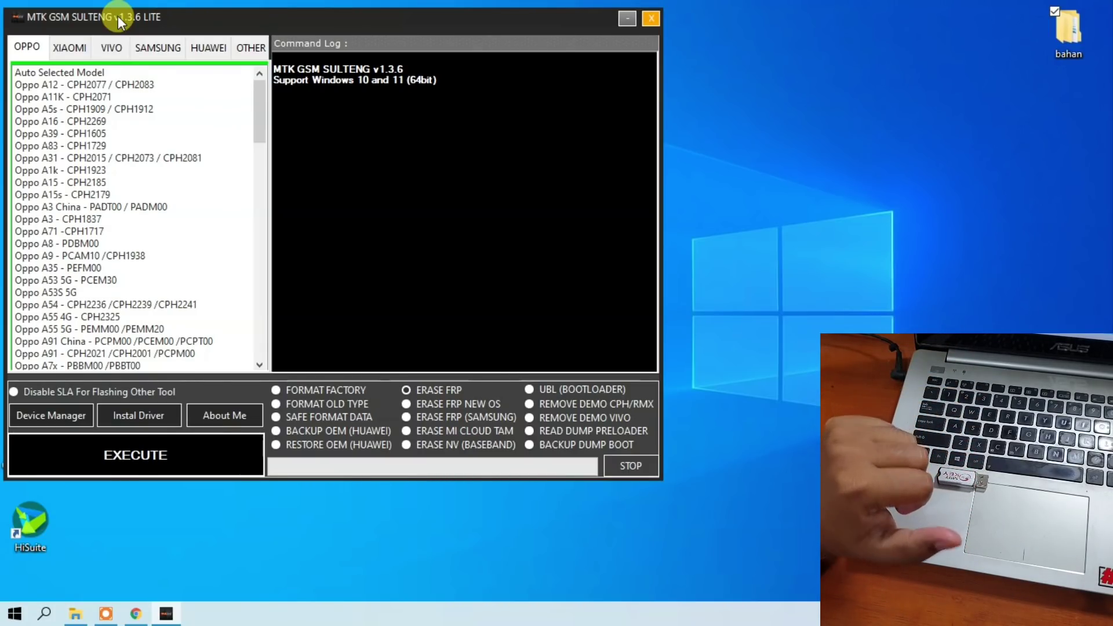
Look through the supported phone models for Oppo, Xiaomi and Vivo in MTK GSM Sulteng
click(60, 47)
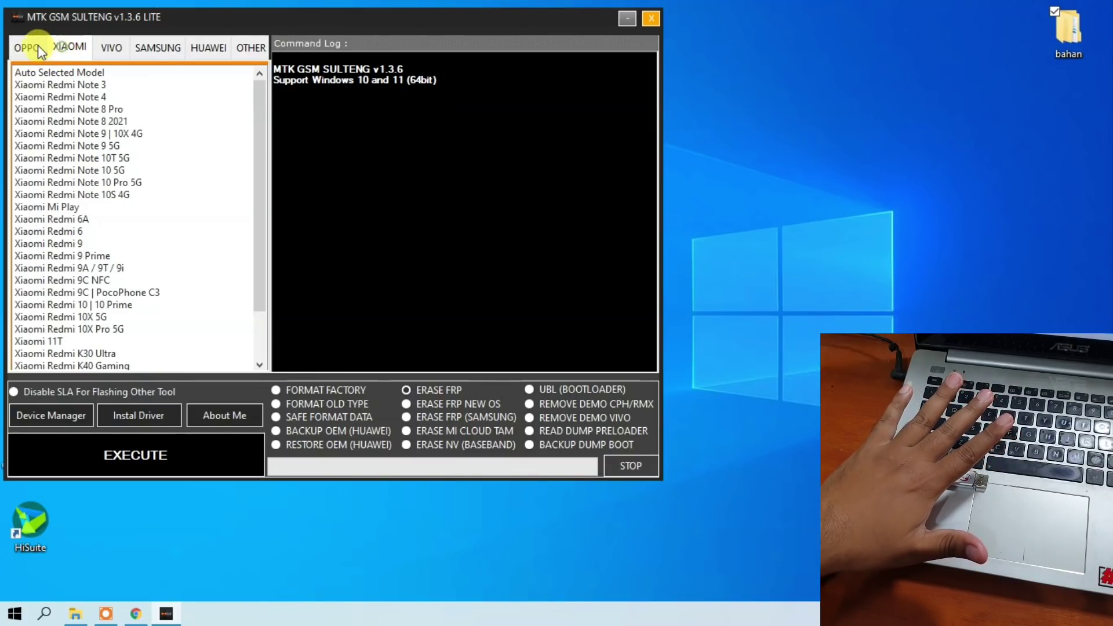
click(38, 50)
scroll(82, 176, down, 15)
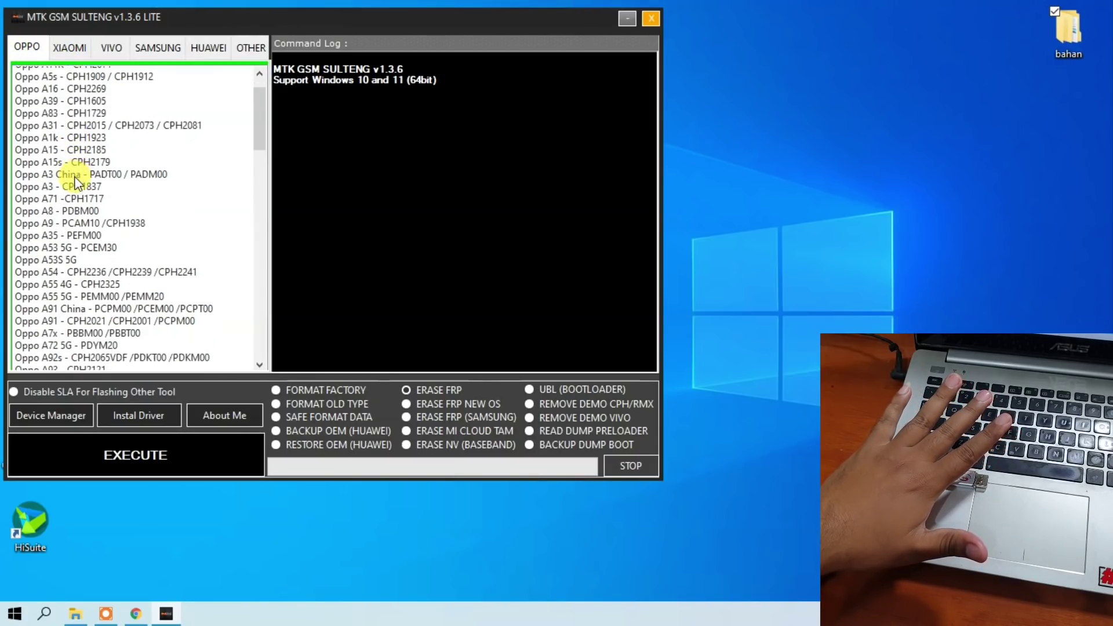
click(71, 48)
scroll(104, 177, down, 2)
scroll(103, 178, up, 2)
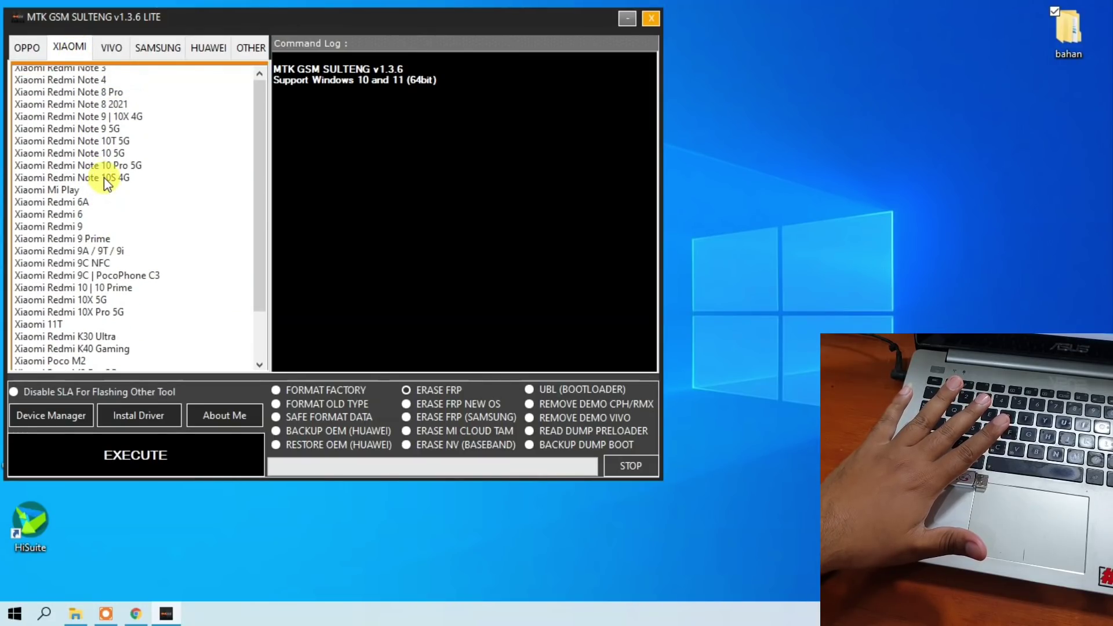
scroll(103, 177, down, 2)
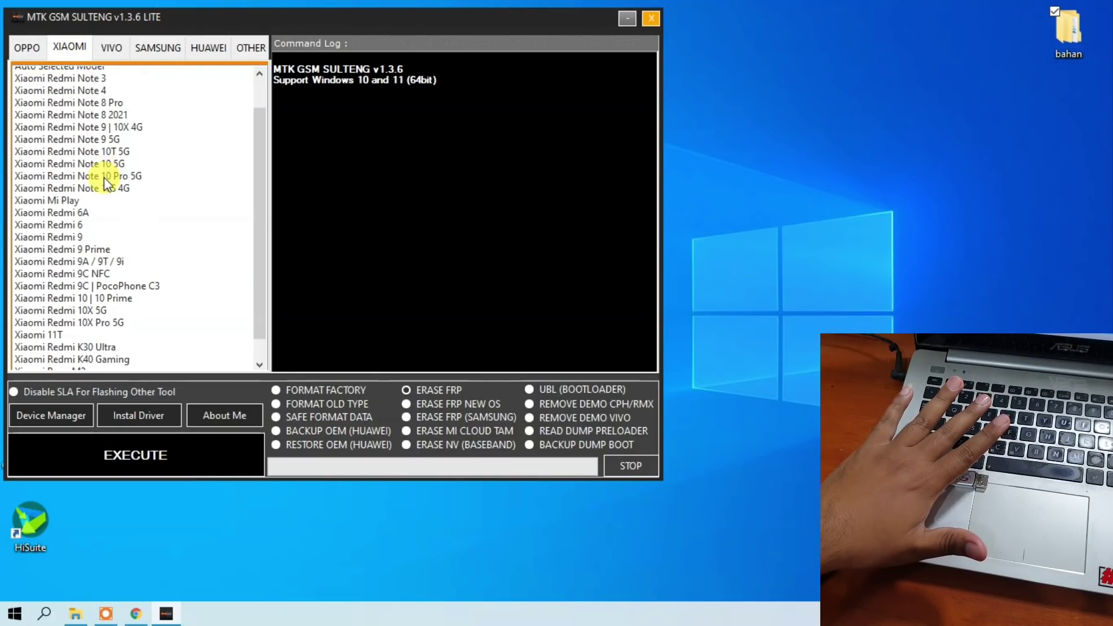
click(110, 45)
scroll(110, 155, down, 6)
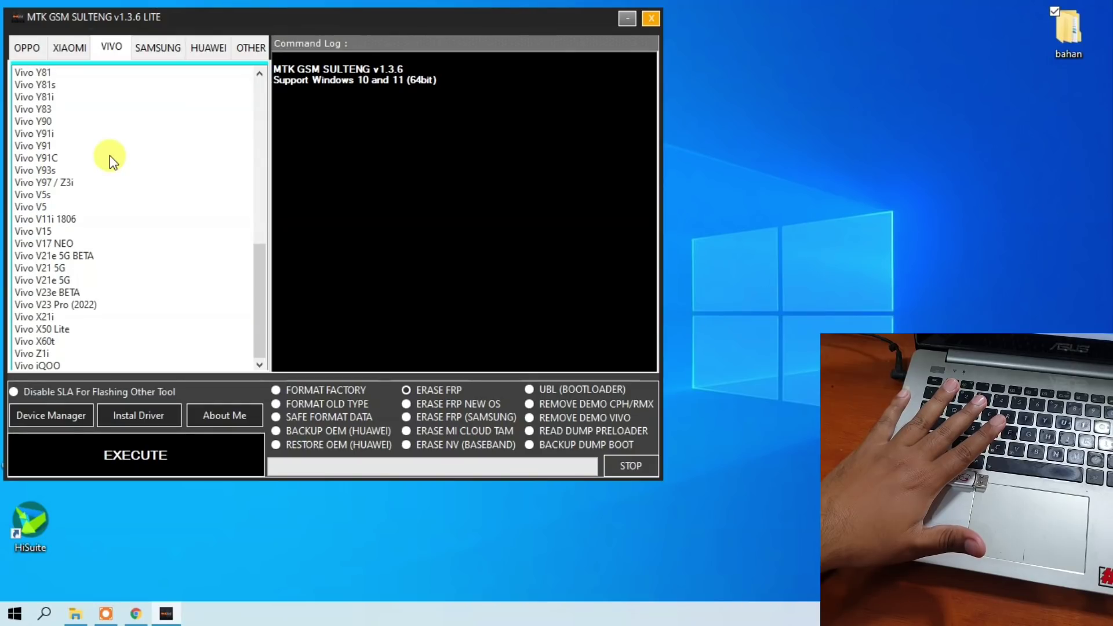
scroll(109, 155, up, 8)
Look through the supported Samsung and Huawei models and the list of other brands
click(153, 47)
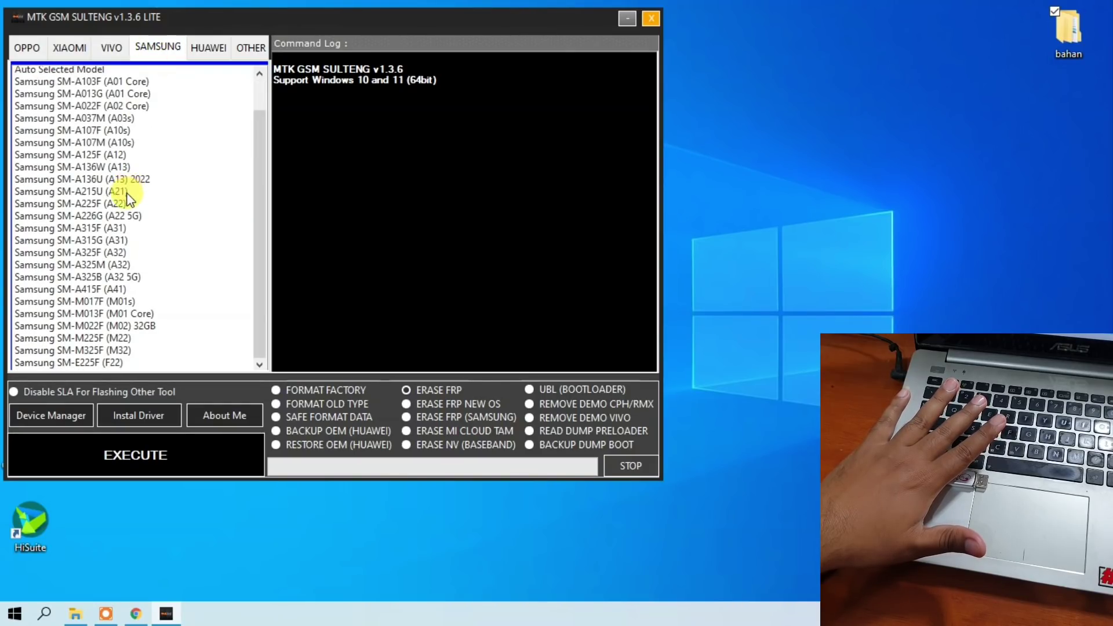
scroll(127, 197, down, 2)
scroll(126, 193, up, 3)
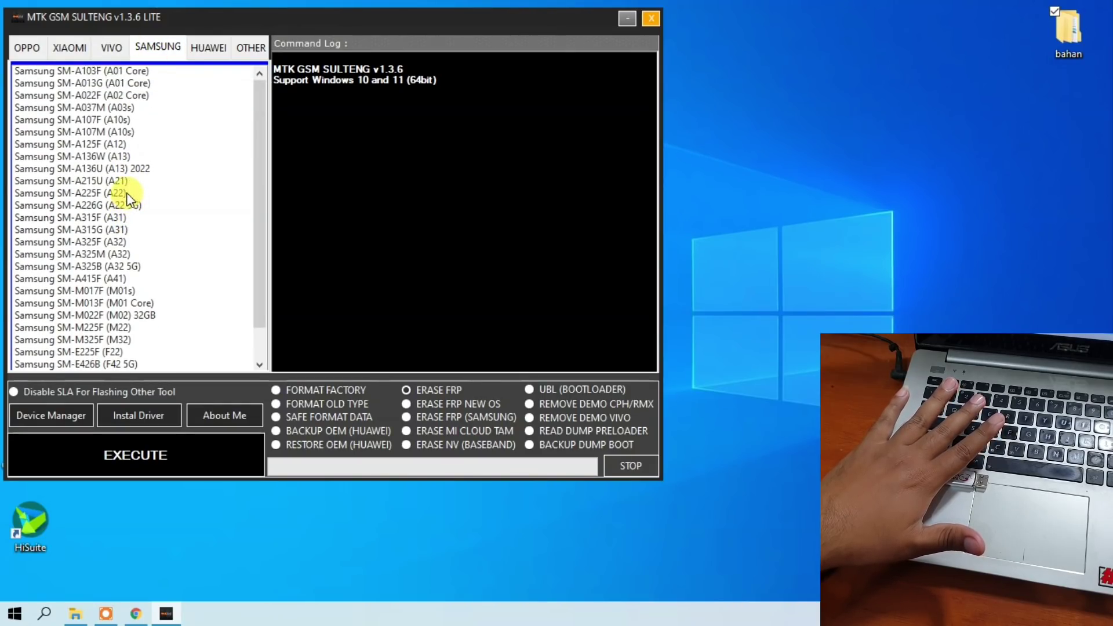
click(206, 48)
click(246, 49)
scroll(133, 152, down, 4)
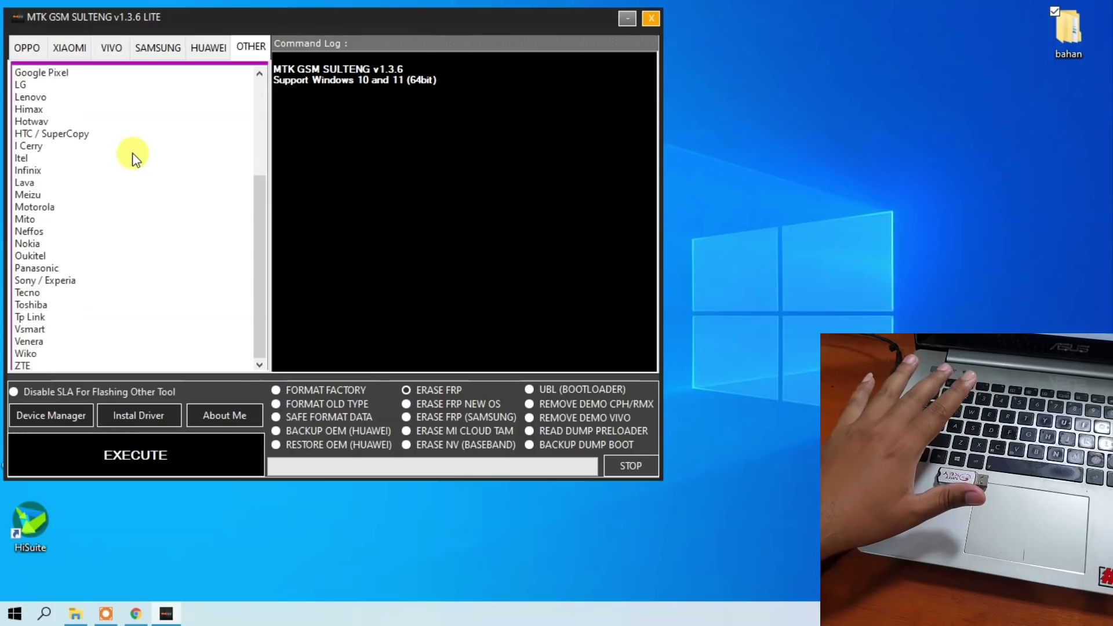
scroll(129, 154, up, 4)
Review the model lists of all brands once more, from Oppo to Other, and return to the Oppo and Realme models
click(33, 50)
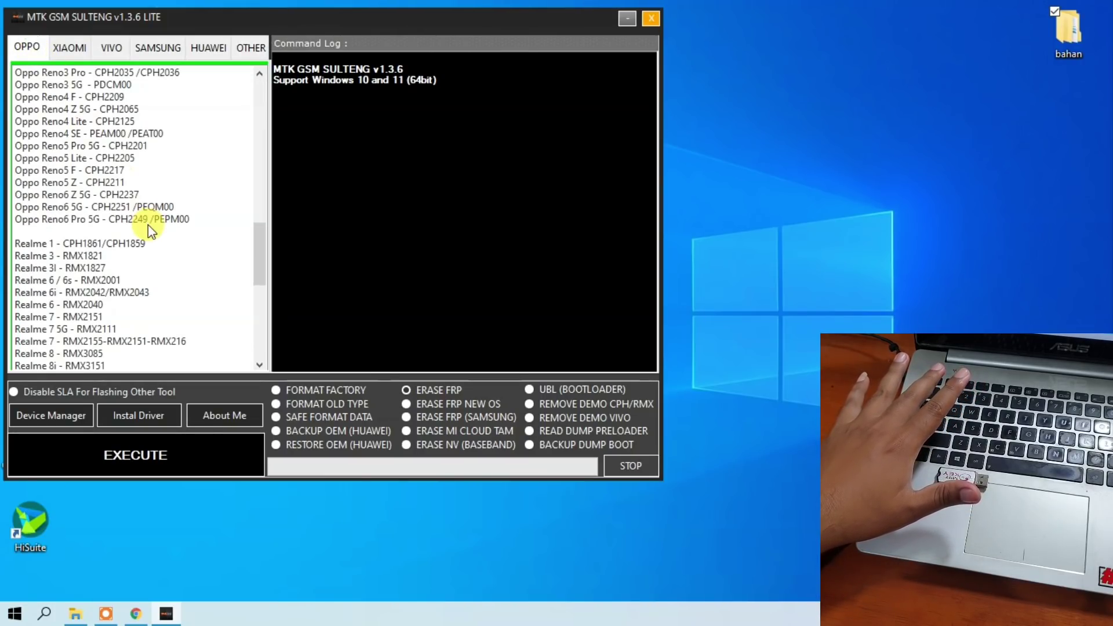
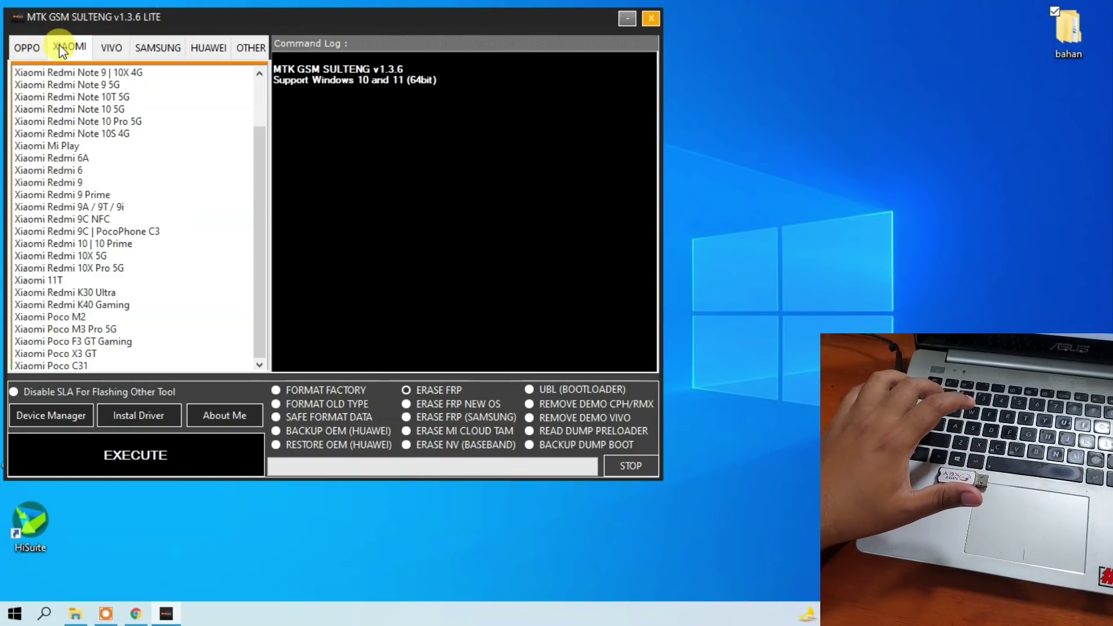
click(112, 48)
click(157, 48)
click(207, 49)
click(251, 49)
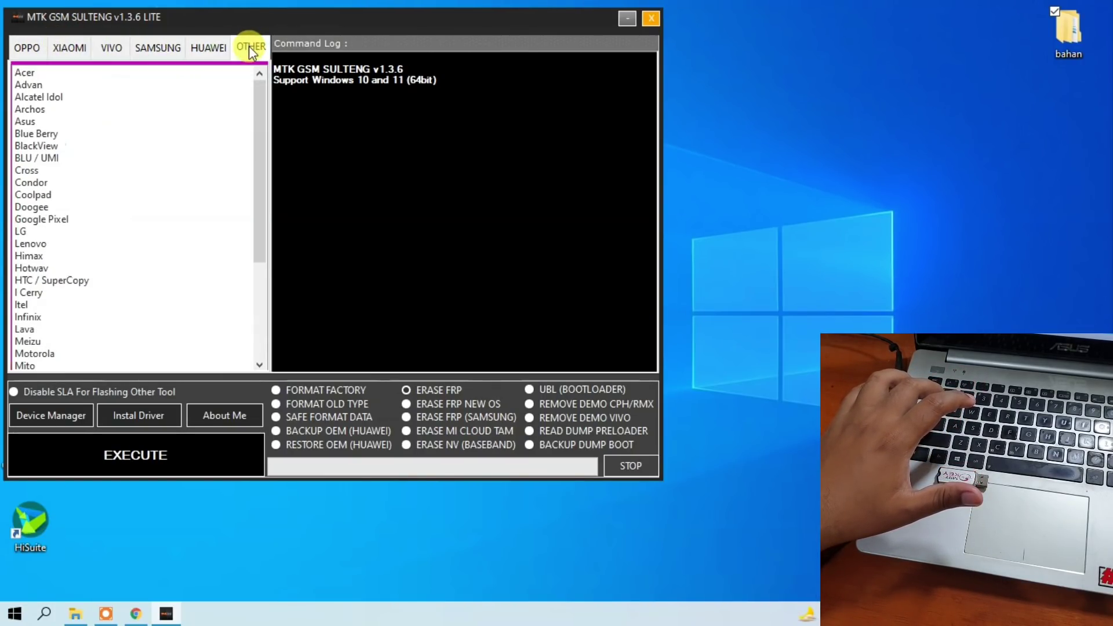
click(42, 51)
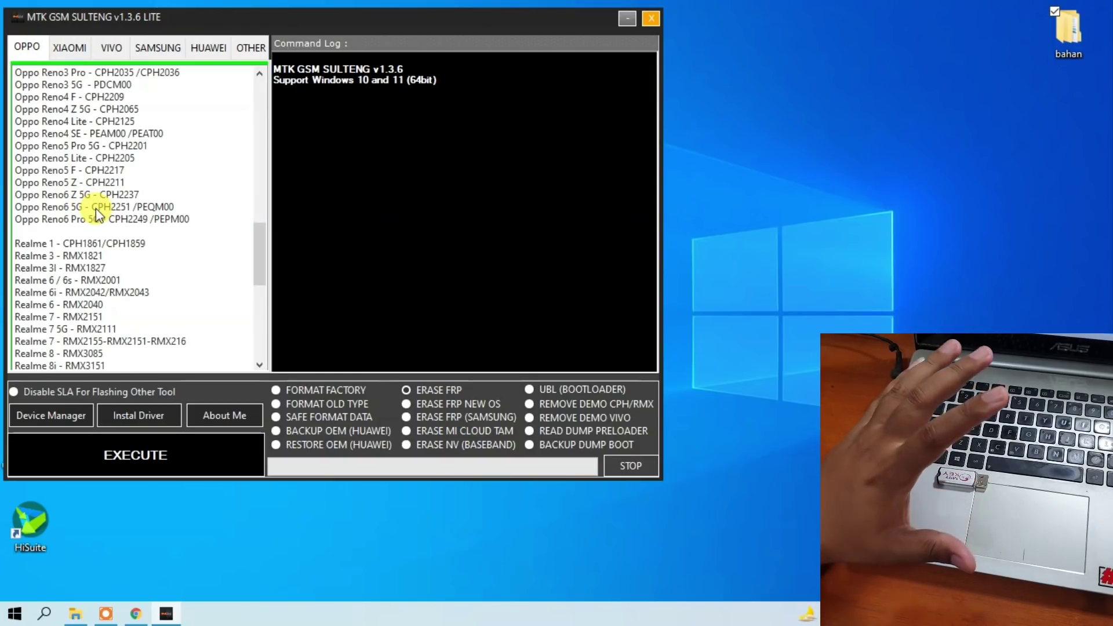